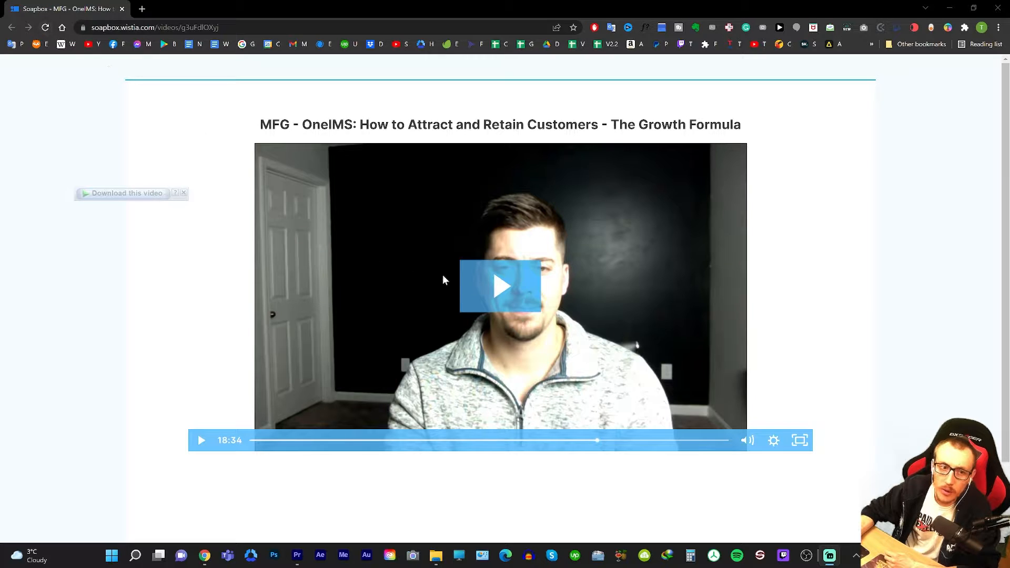
# Move the Soapbox video's playback to the Demand Pyramid slide to view the presenter and slides layout.
pyautogui.click(450, 440)
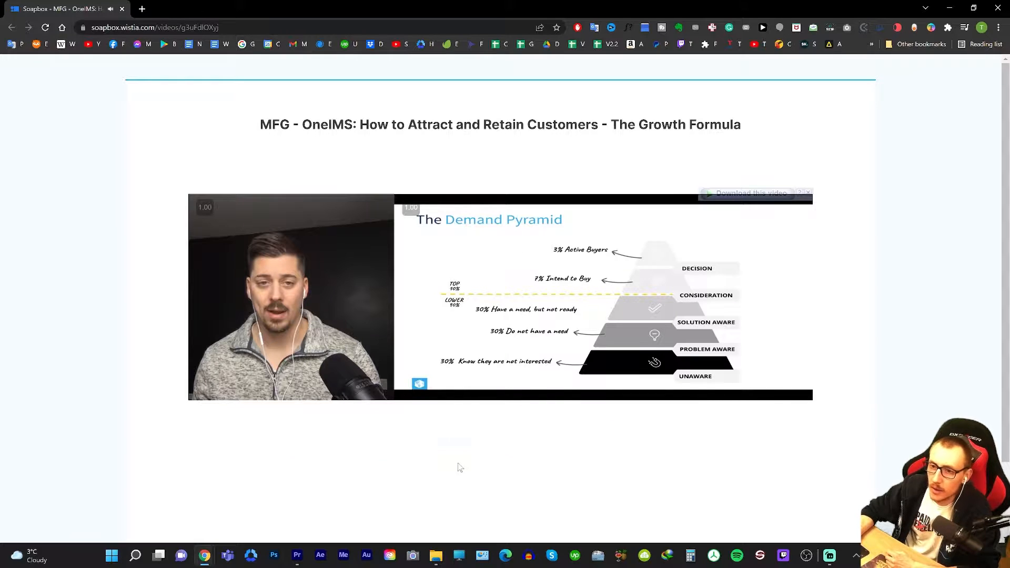
pyautogui.moveTo(429, 394)
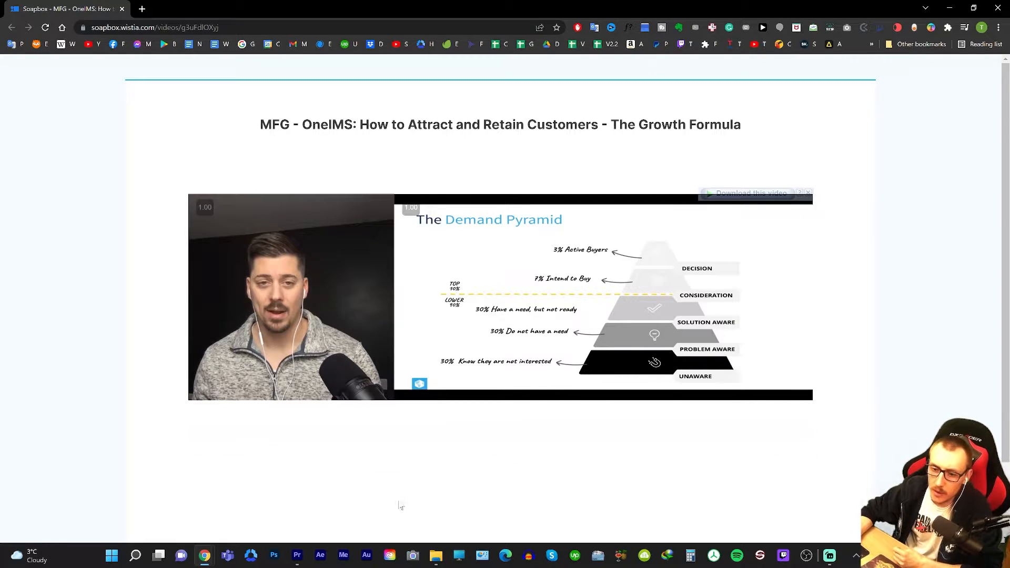
# Switch to Premiere Pro and view the finished Growth Formula sequence at several points along its timeline.
pyautogui.click(297, 556)
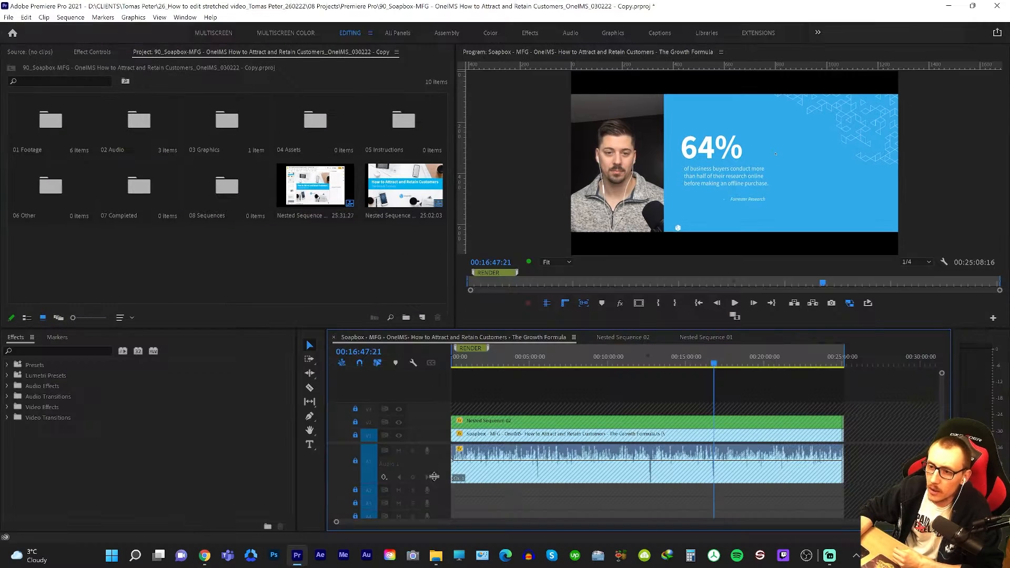
pyautogui.moveTo(727, 439); pyautogui.dragTo(635, 420)
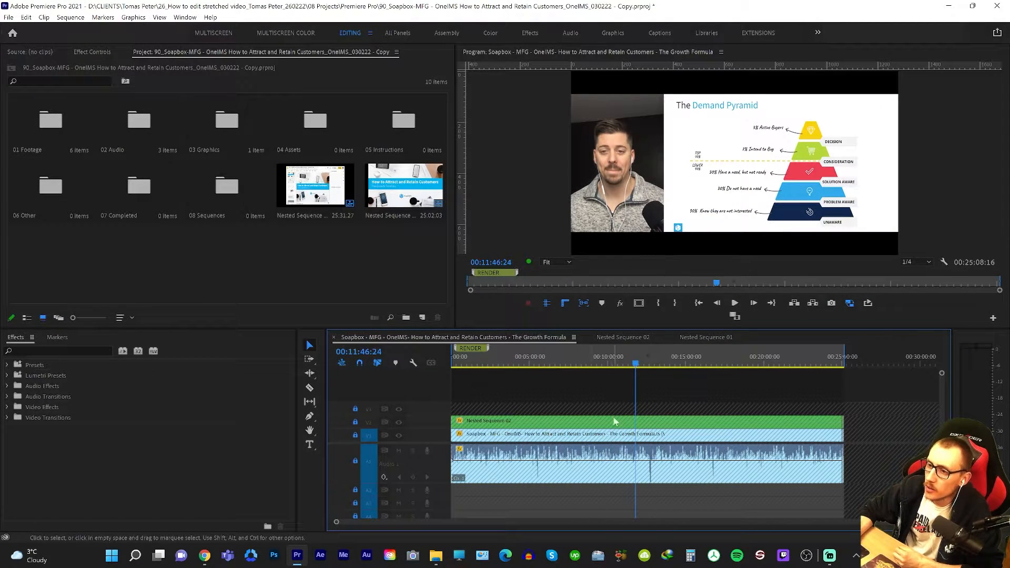
pyautogui.click(523, 430)
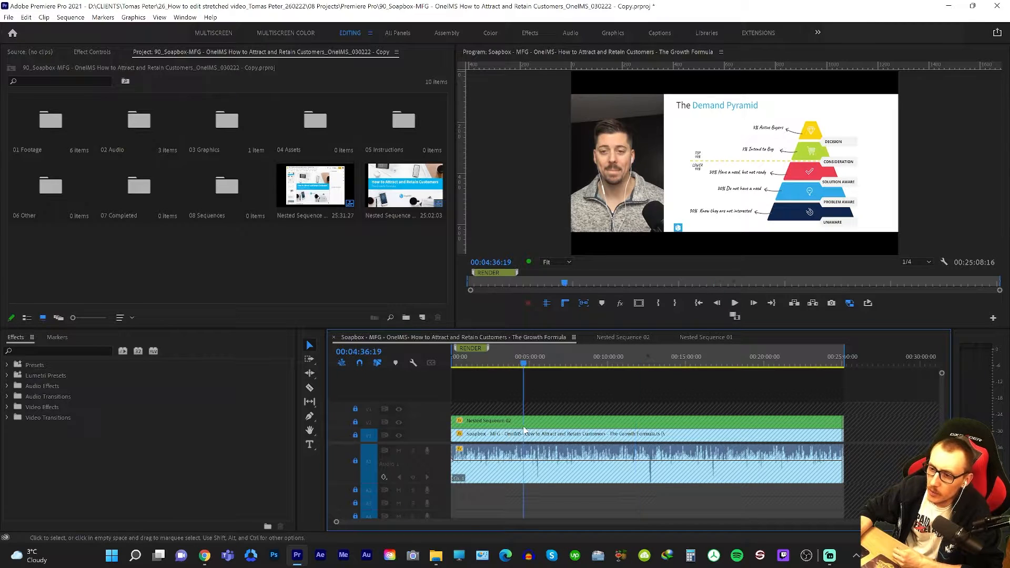
# Examine how the slides are built and framed in Nested Sequence 02 and Nested Sequence 01.
pyautogui.click(627, 336)
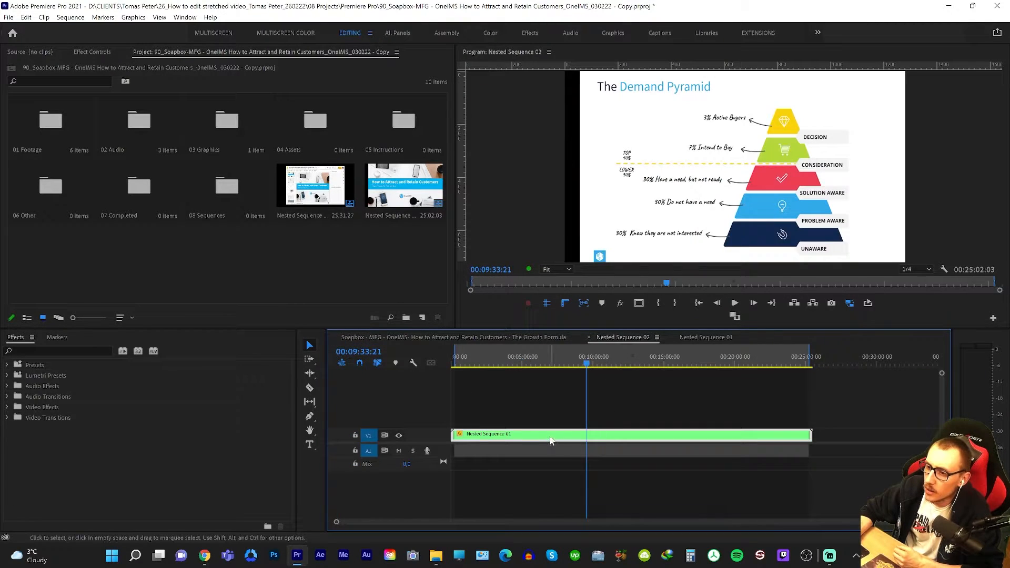
pyautogui.click(707, 337)
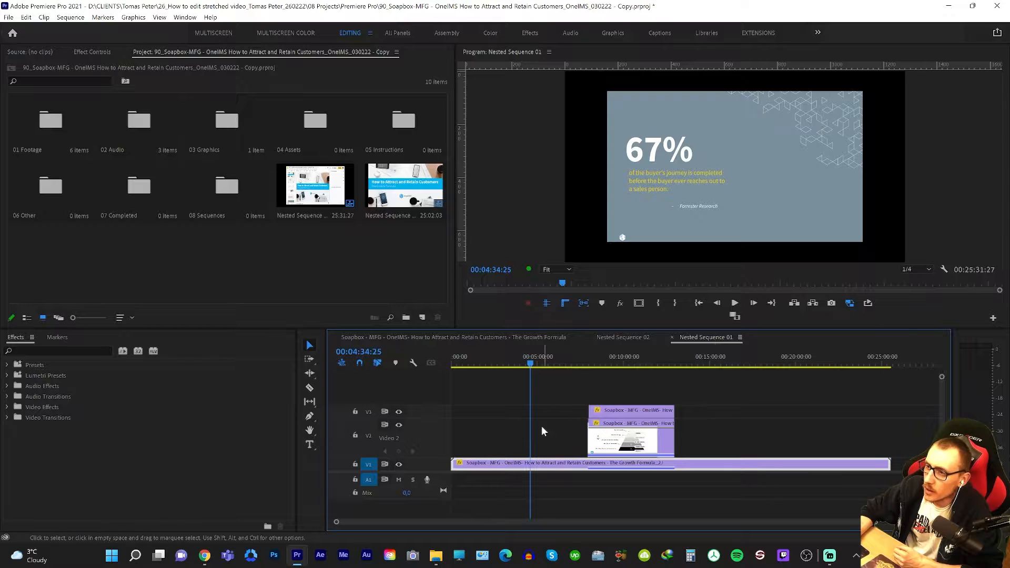
pyautogui.click(572, 400)
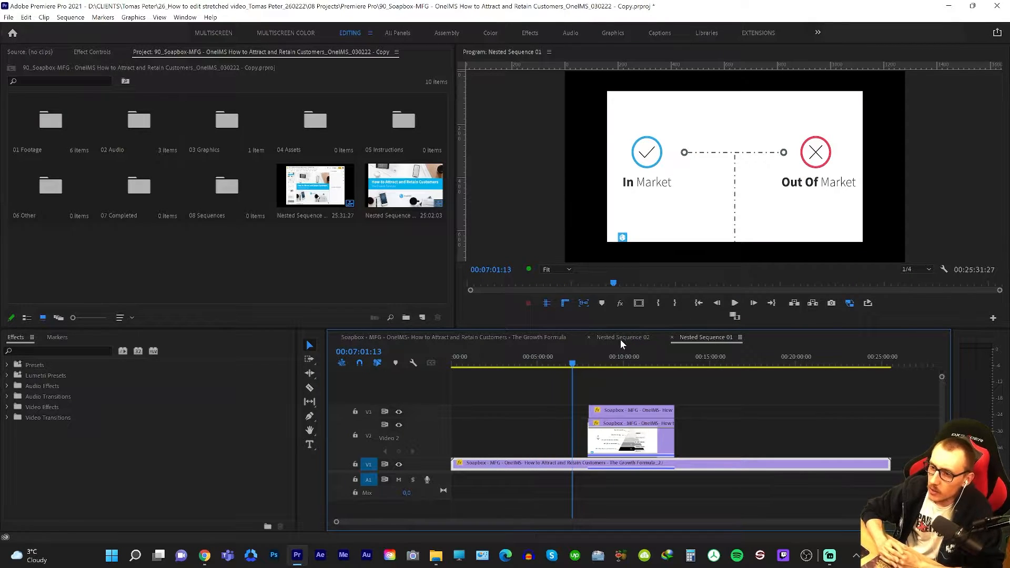
pyautogui.click(554, 403)
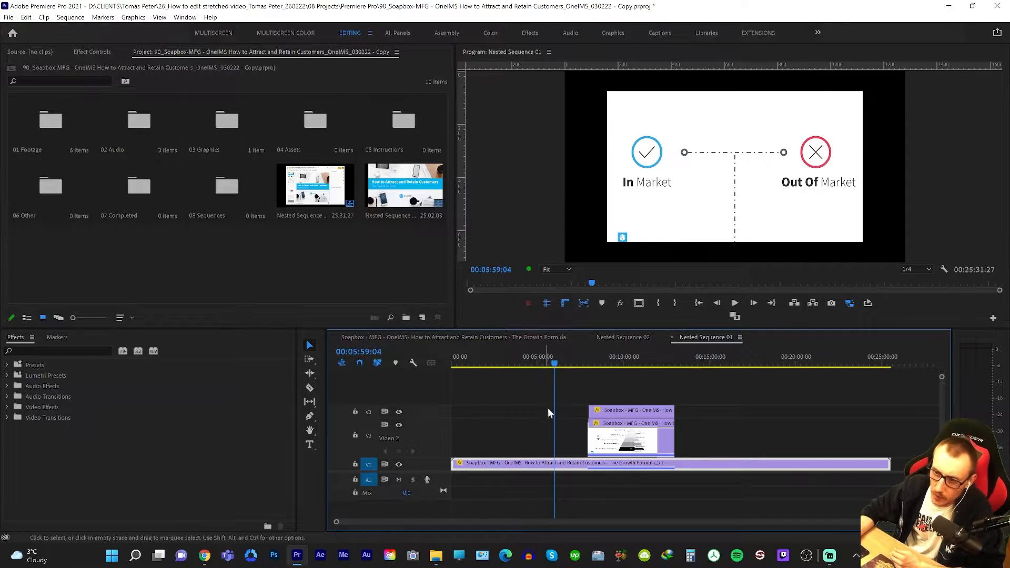
pyautogui.click(631, 337)
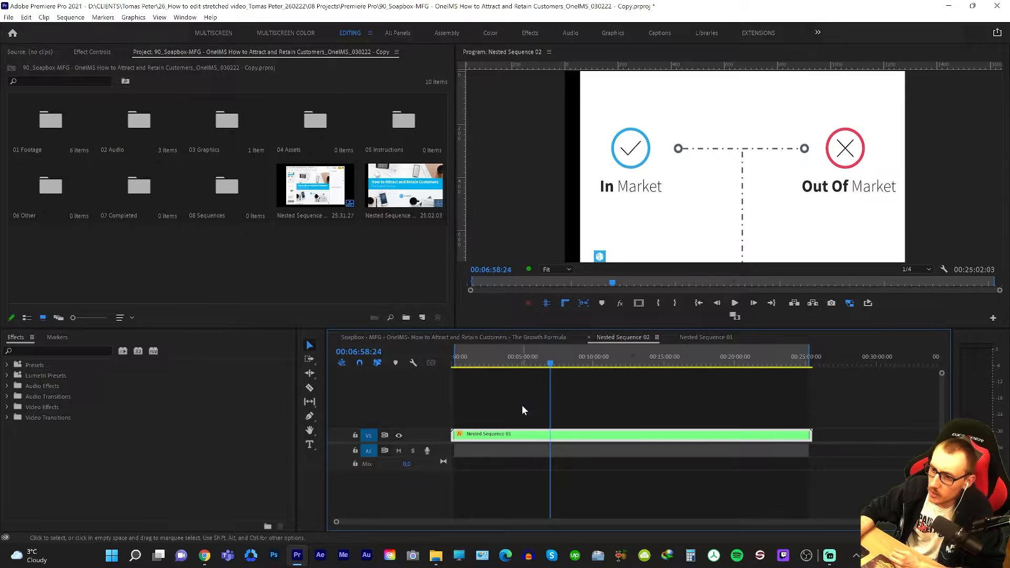
pyautogui.click(522, 410)
# Show the effect controls and view several slides in the main Growth Formula sequence, ending on the Demand Pyramid.
pyautogui.click(95, 66)
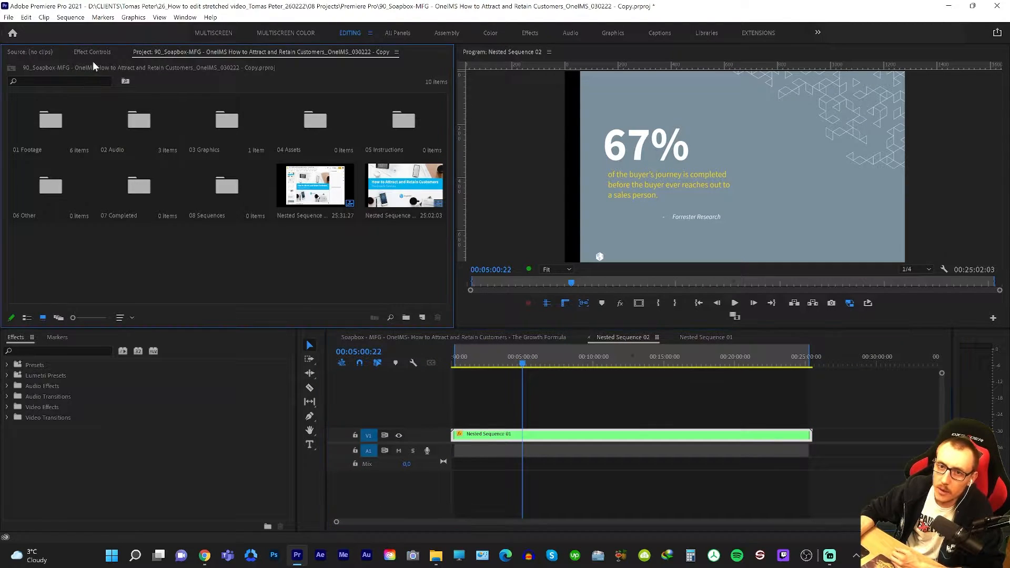
pyautogui.click(92, 52)
pyautogui.click(493, 338)
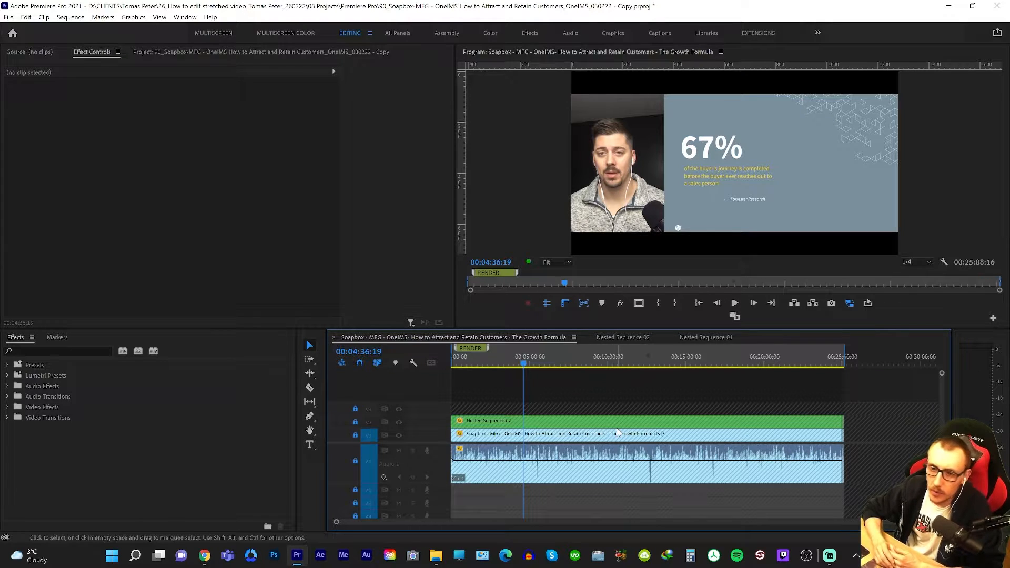
pyautogui.click(637, 422)
pyautogui.click(762, 428)
pyautogui.click(802, 452)
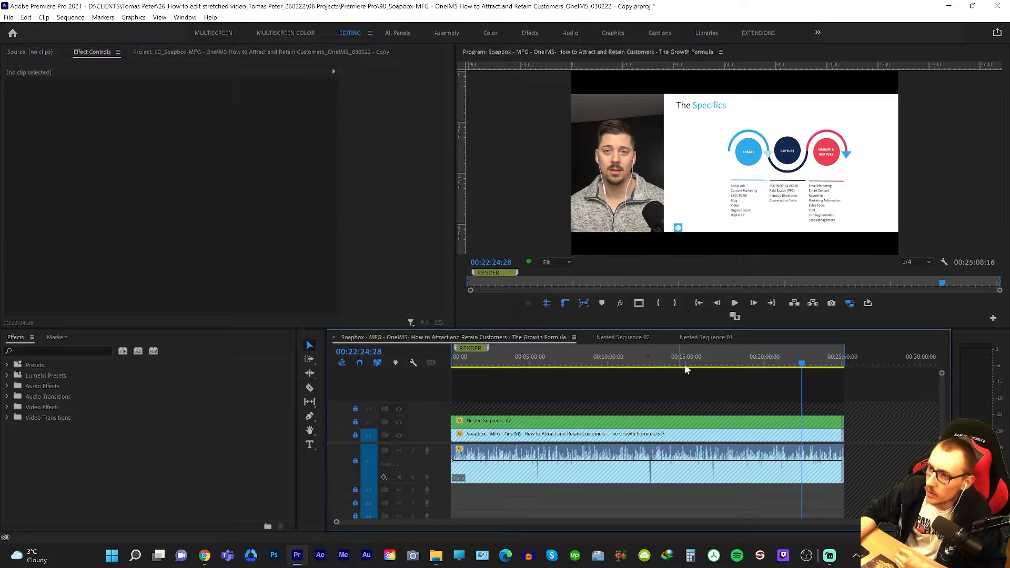
pyautogui.click(644, 358)
# Switch to the Soapbox page in Chrome and inspect which video files are offered for download.
pyautogui.moveTo(209, 550)
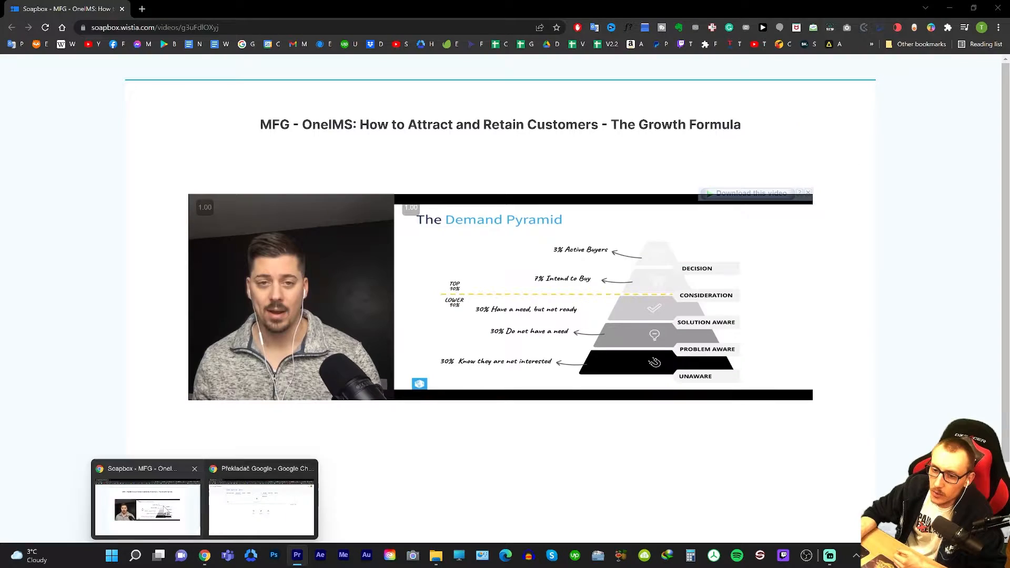
pyautogui.click(166, 507)
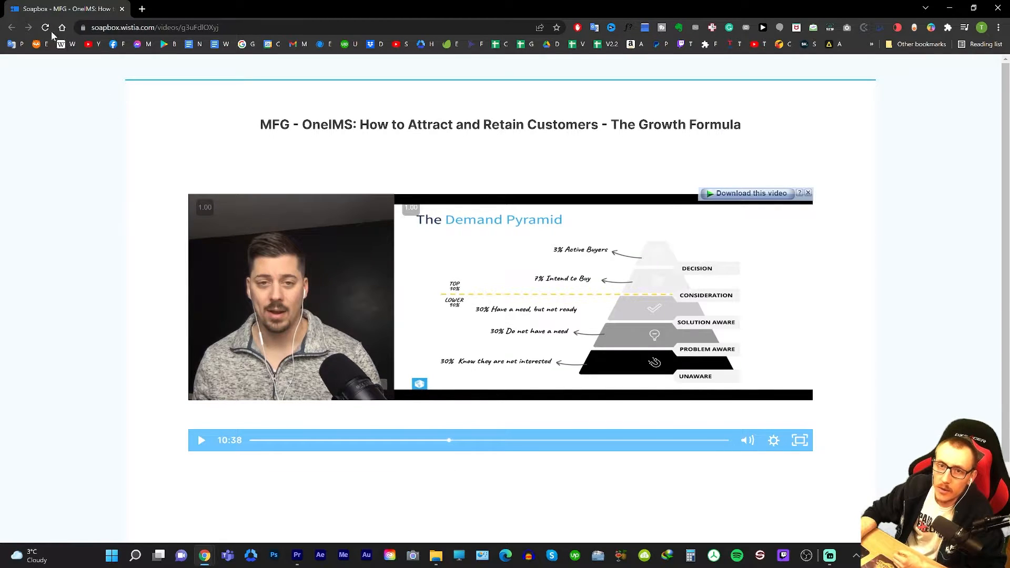
pyautogui.scroll(-2, 872, 305)
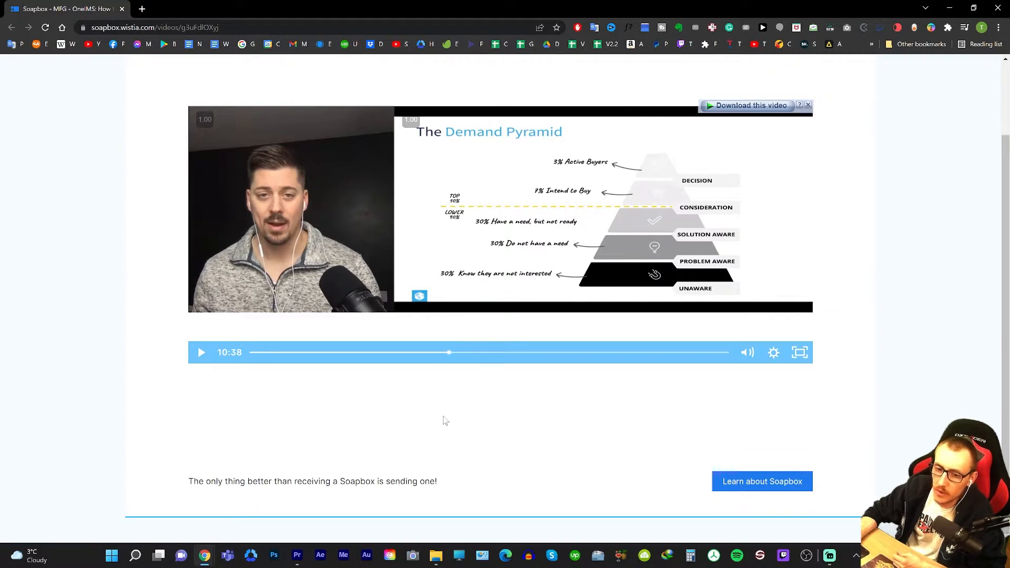
pyautogui.scroll(2, 443, 421)
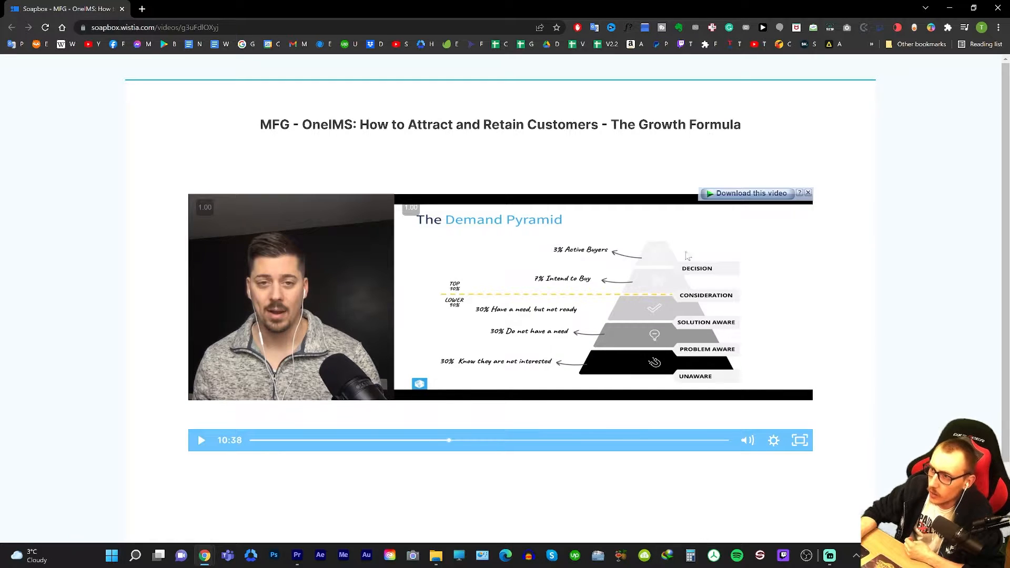
pyautogui.click(757, 199)
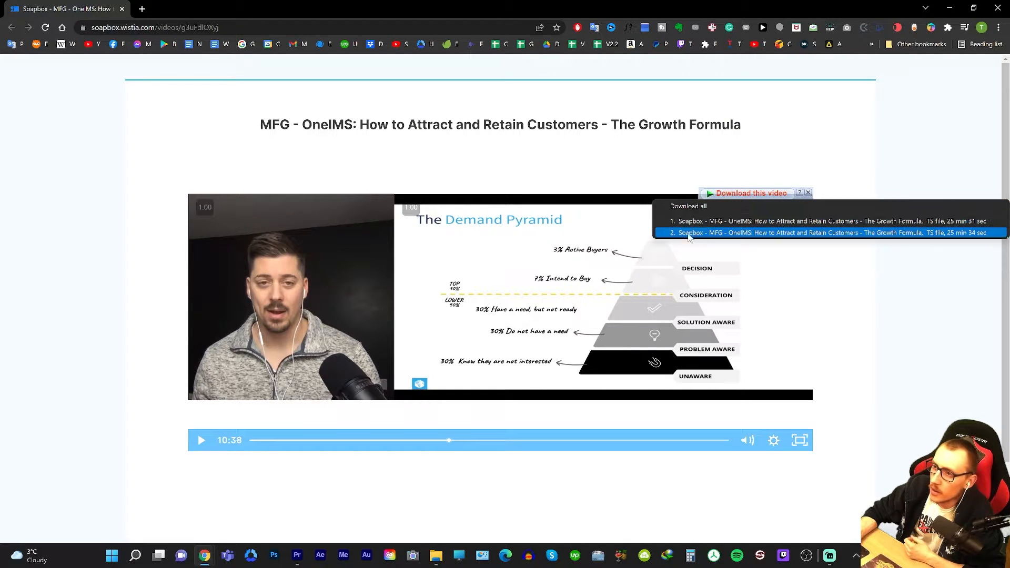
pyautogui.click(54, 284)
pyautogui.scroll(-1, 773, 408)
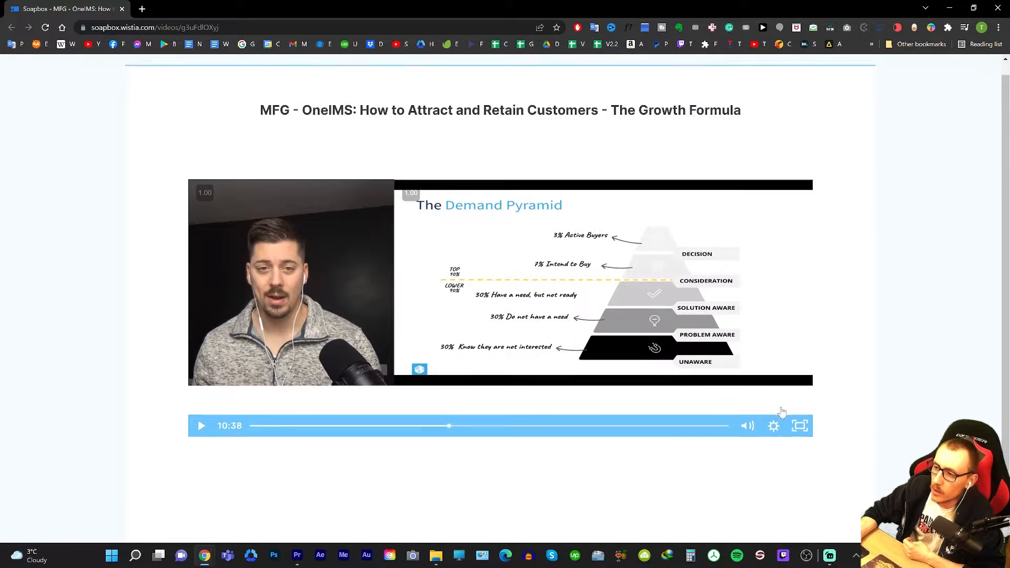
pyautogui.scroll(1, 781, 409)
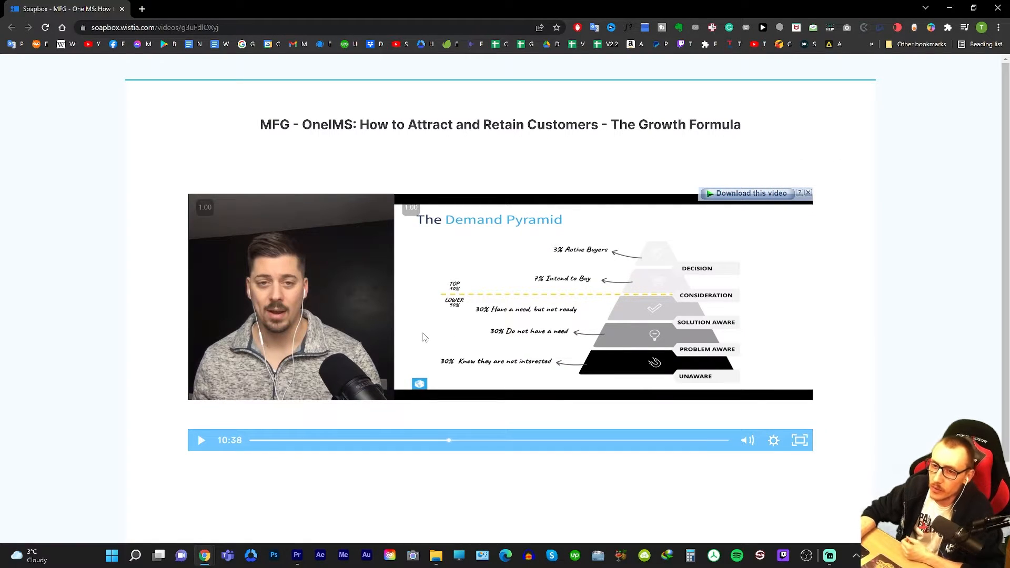
# Switch to File Explorer and open the "26_How to edit stretched video" Premiere Pro project.
pyautogui.moveTo(442, 545)
pyautogui.click(399, 502)
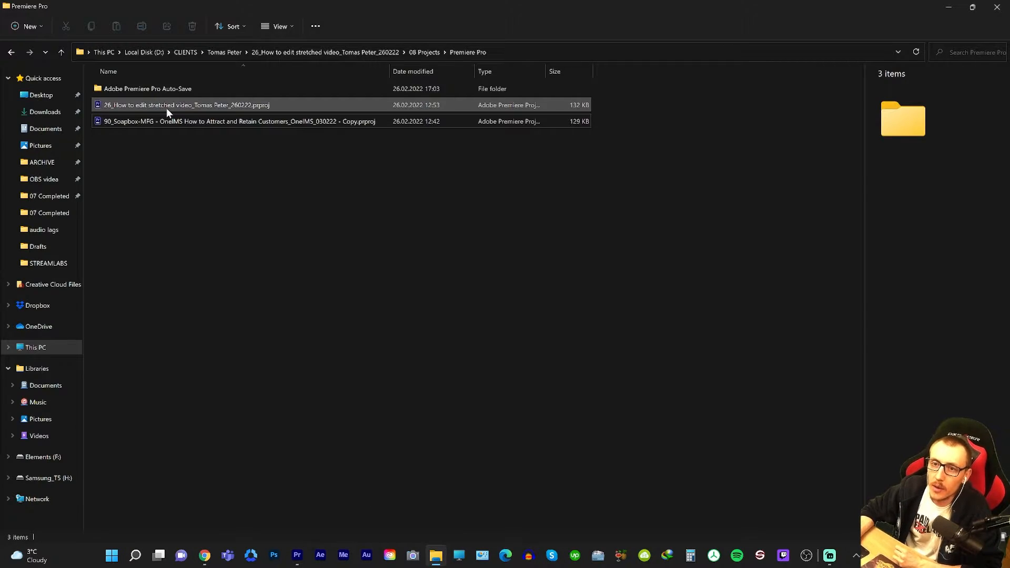
pyautogui.doubleClick(166, 108)
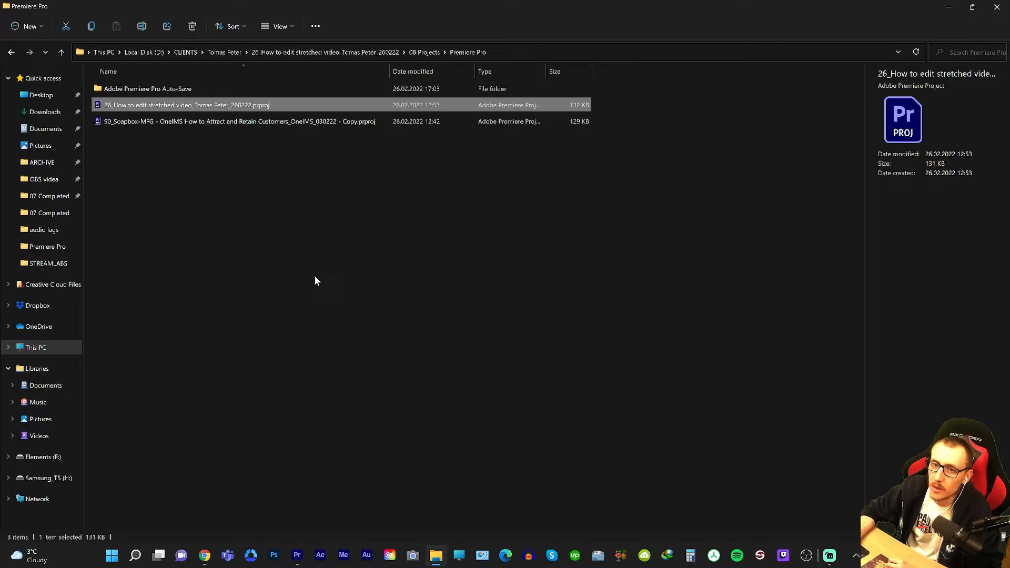
# Check the properties of both Soapbox TS clips in the 01 Footage folder and import them into the project's 01 Footage bin.
pyautogui.hotkey('alt', 'Up')
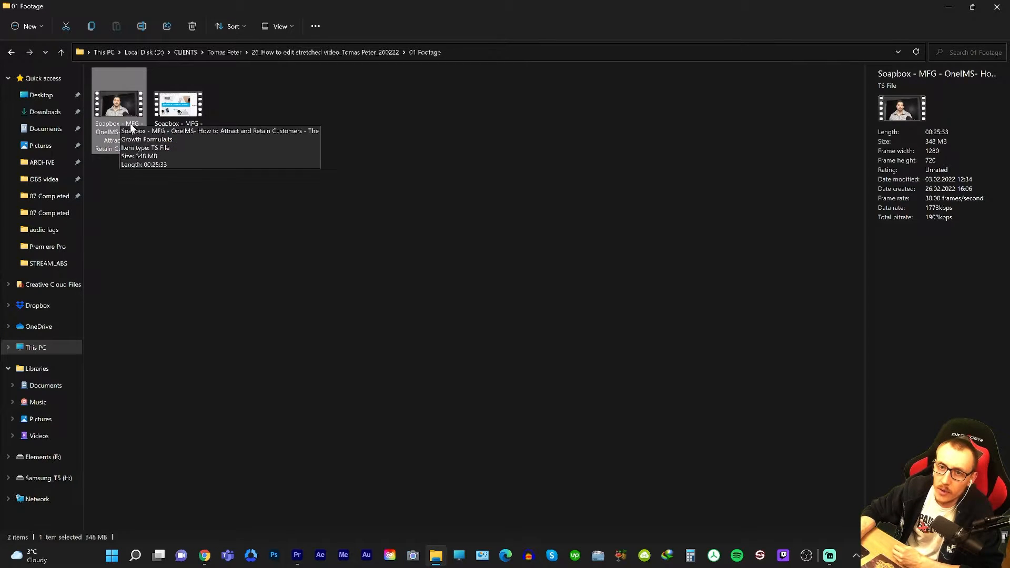
pyautogui.click(178, 108)
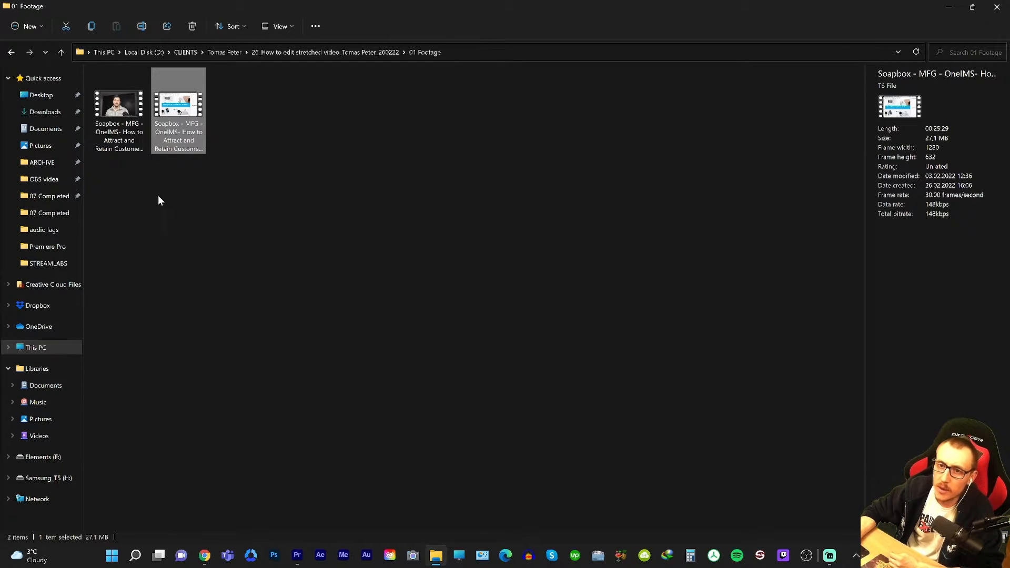
pyautogui.moveTo(158, 198); pyautogui.dragTo(51, 142)
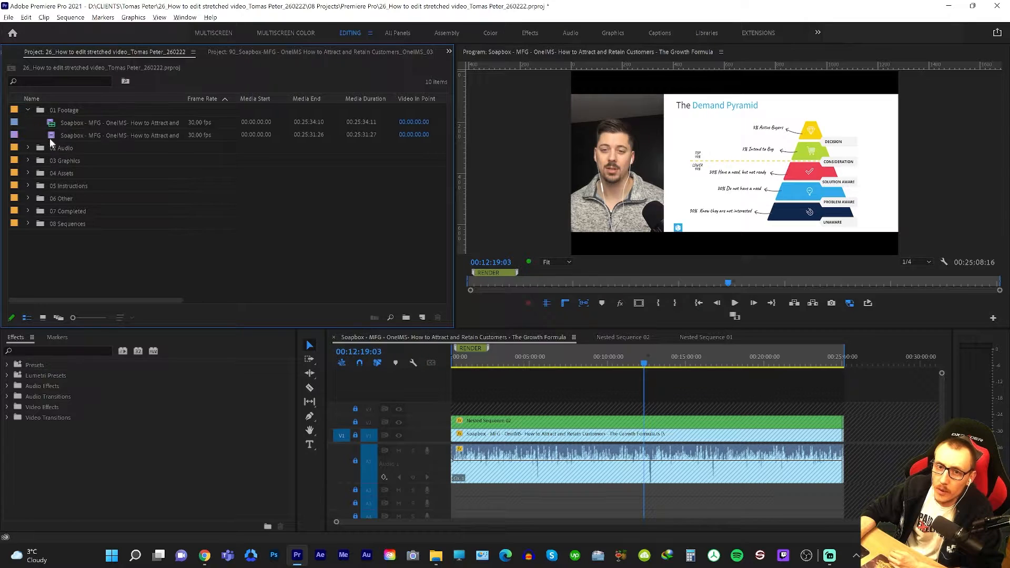
# Check the slides clip's video info in the project list and create a sequence from the 01 Footage bin.
pyautogui.click(125, 134)
pyautogui.press('`')
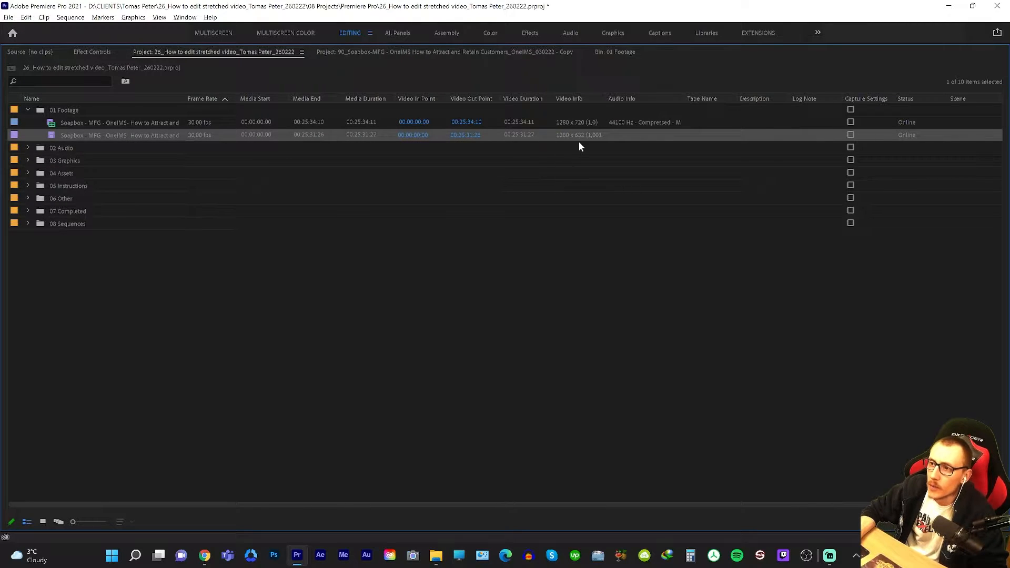
pyautogui.press('`')
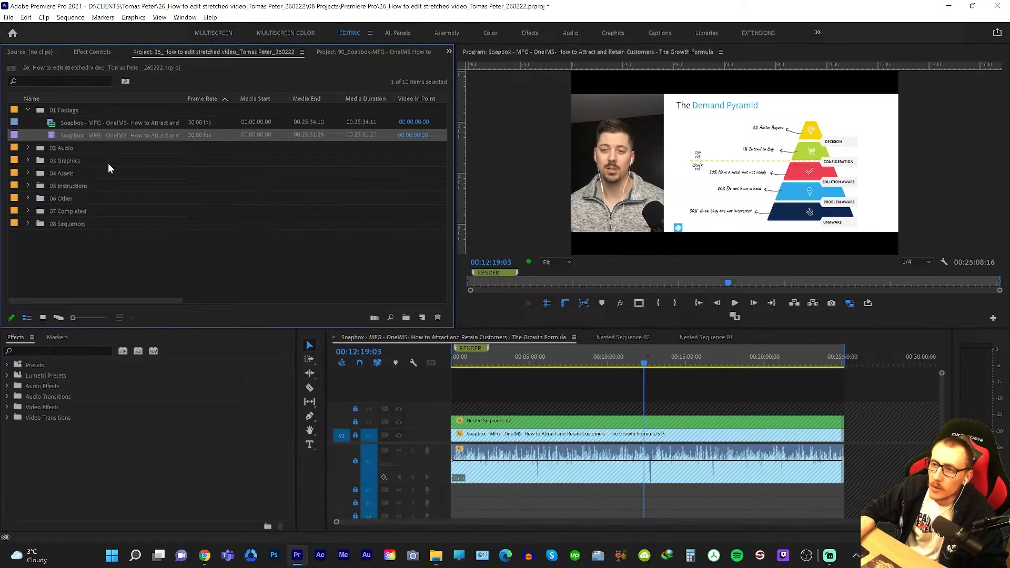
pyautogui.click(79, 110)
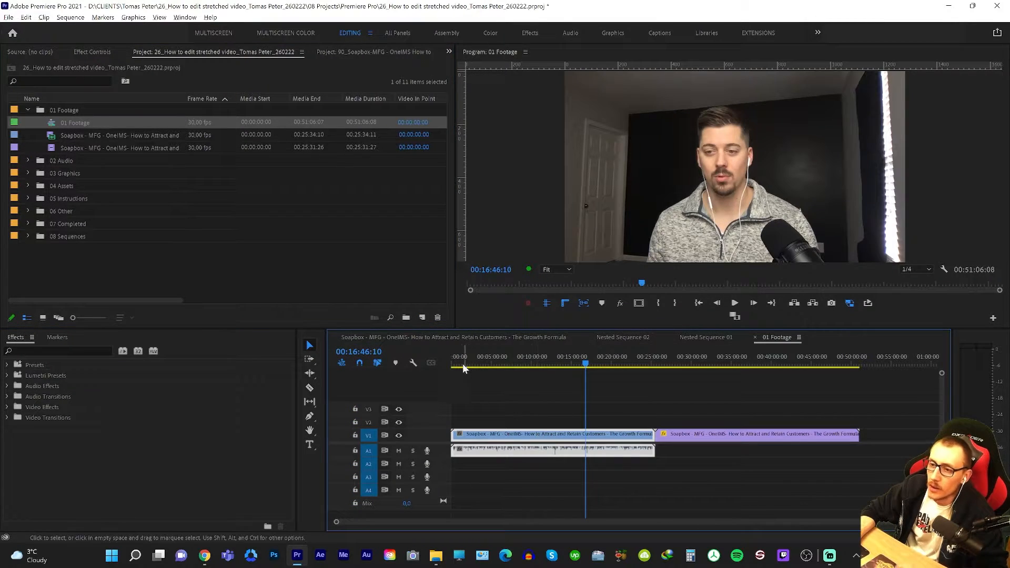
# View the finished Growth Formula sequence at several points and check its sequence settings.
pyautogui.click(454, 337)
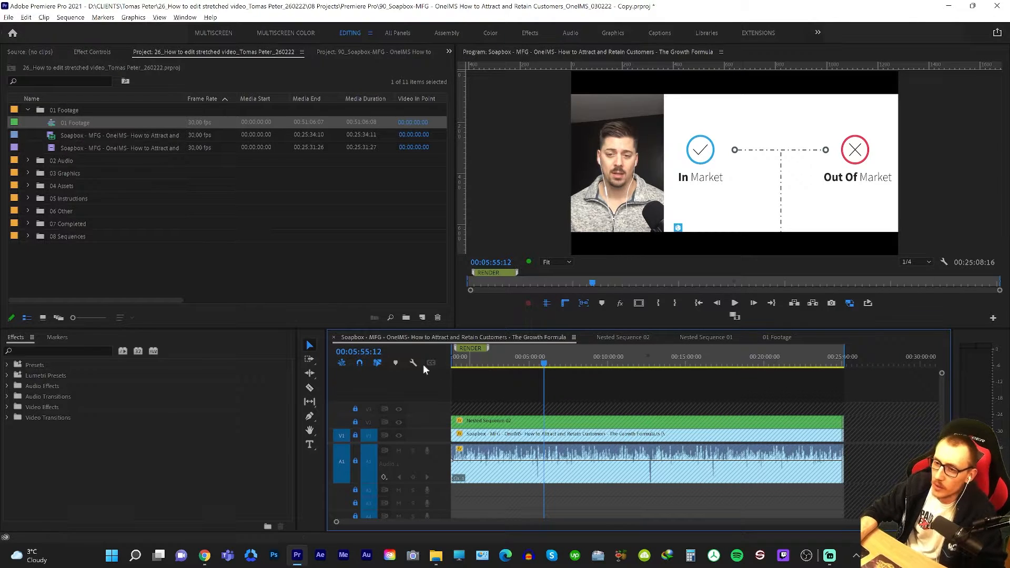
pyautogui.click(610, 414)
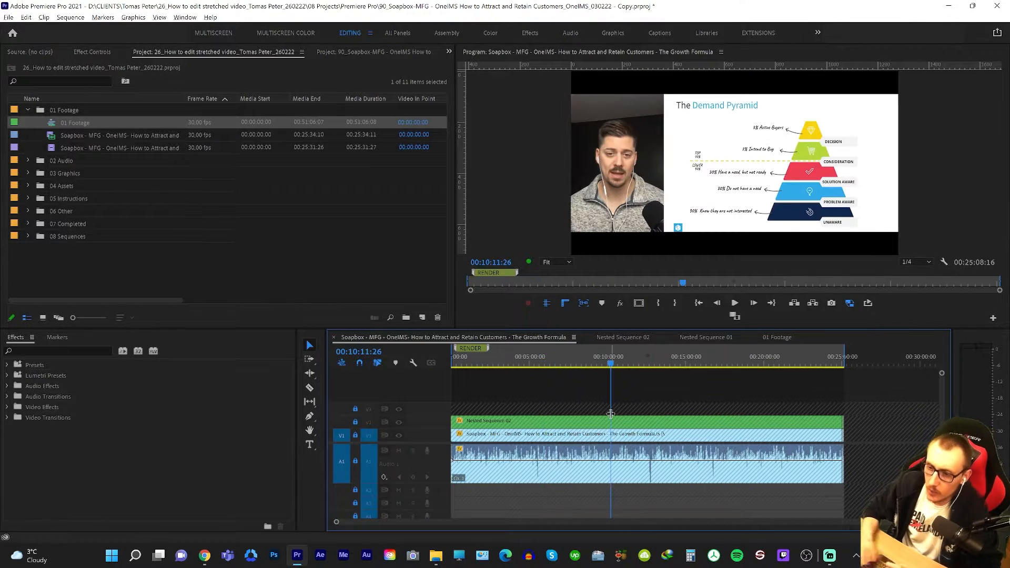
pyautogui.click(677, 410)
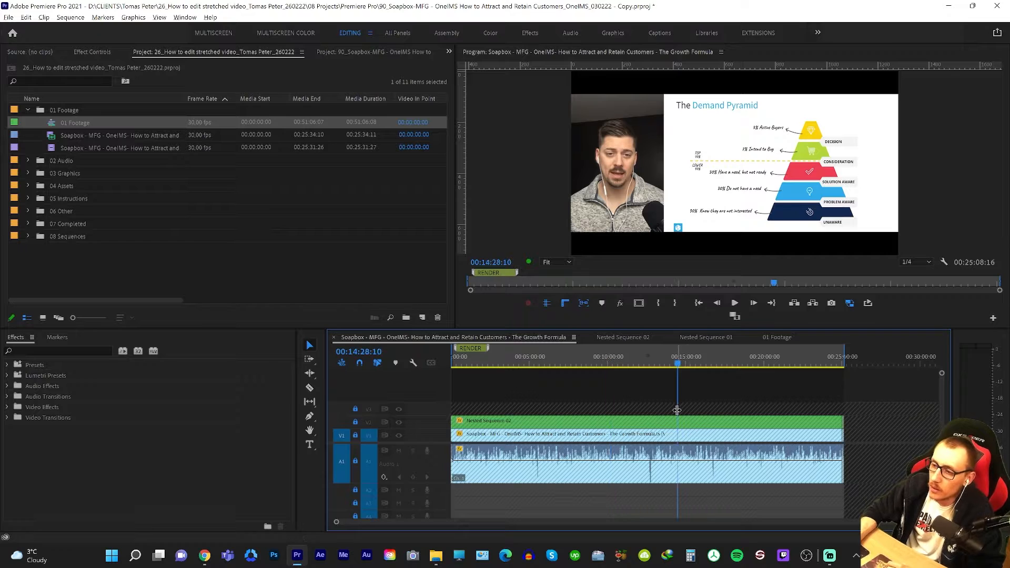
pyautogui.hotkey('alt', 's')
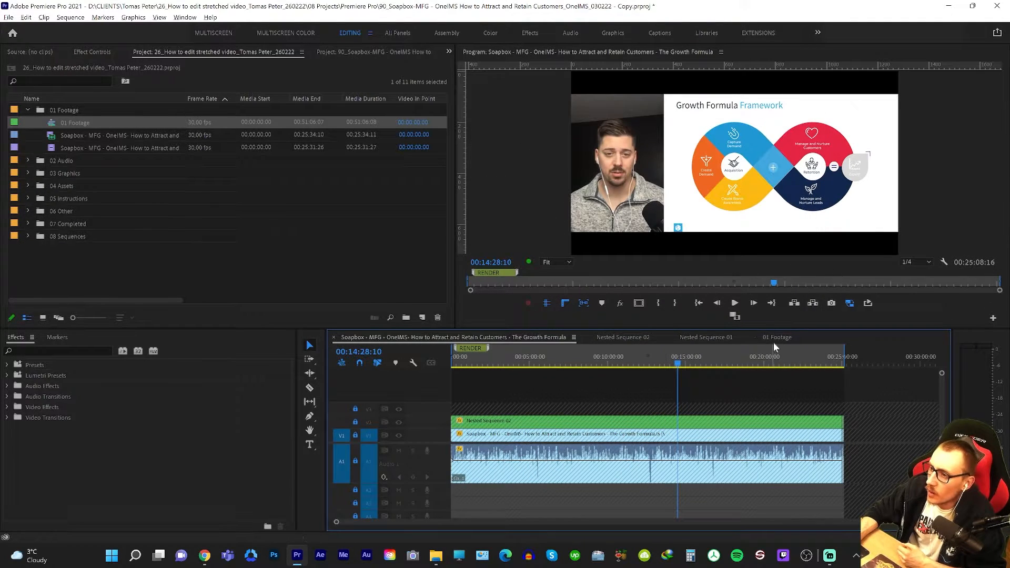
# Check the 01 Footage sequence's settings and move the slides clip to the start of V2, above the presenter clip.
pyautogui.click(602, 421)
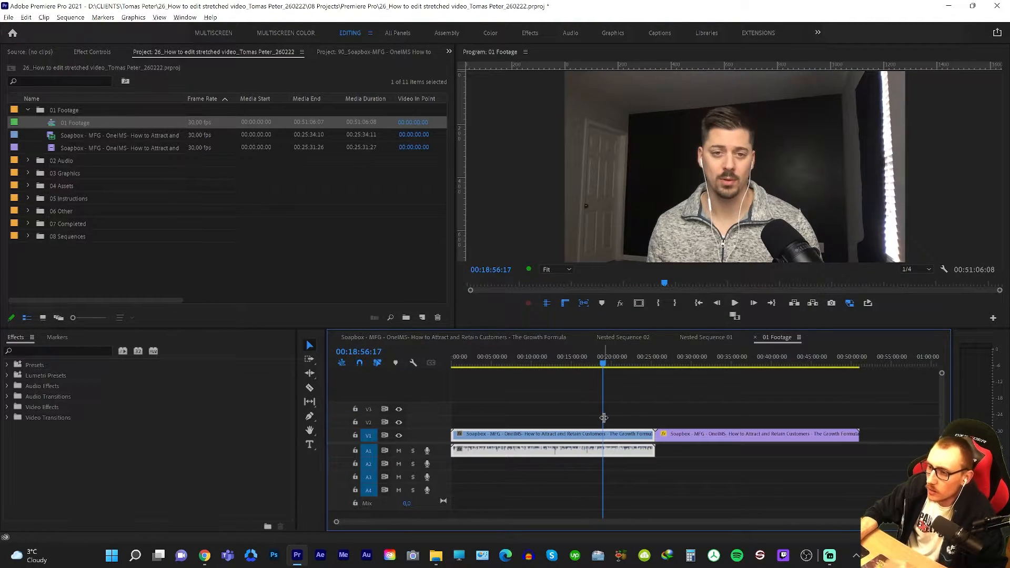
pyautogui.hotkey('alt', 's')
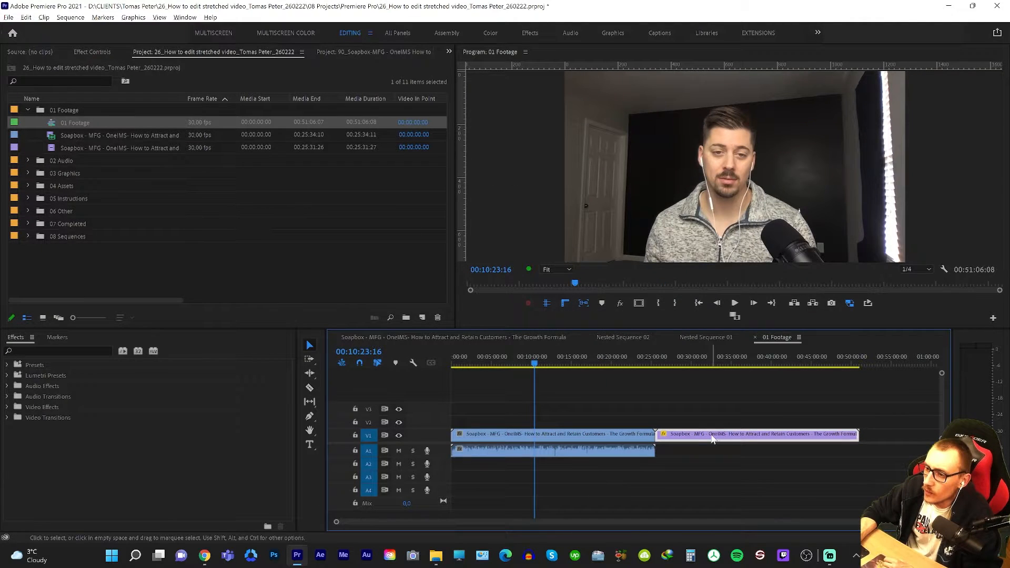
pyautogui.moveTo(670, 434); pyautogui.dragTo(465, 423)
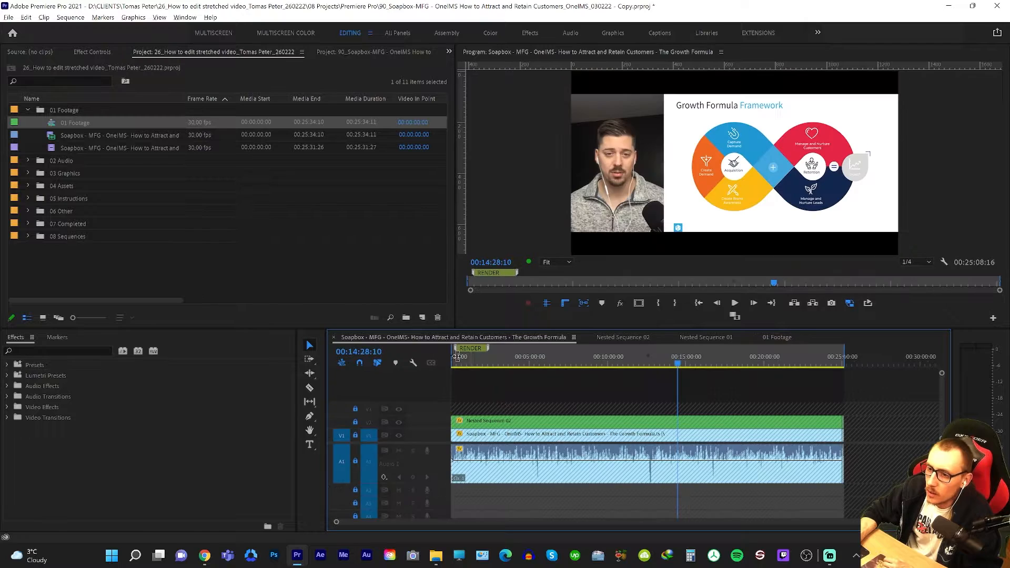
# Match the presenter clip in the 01 Footage sequence to the finished Growth Formula sequence, with position 205, 360 and scale 75.
pyautogui.click(519, 357)
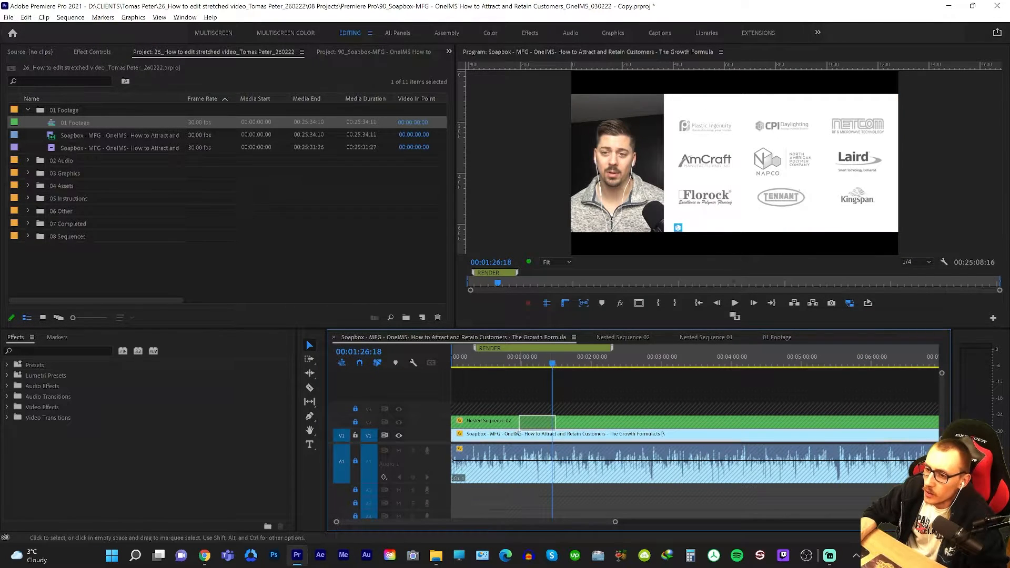
pyautogui.click(92, 53)
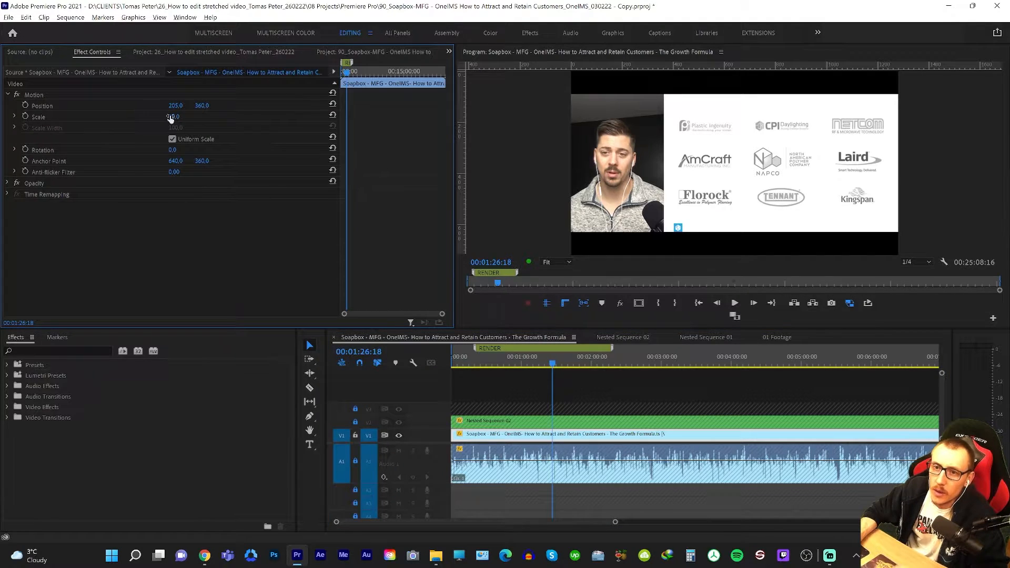
pyautogui.moveTo(170, 119); pyautogui.dragTo(200, 116)
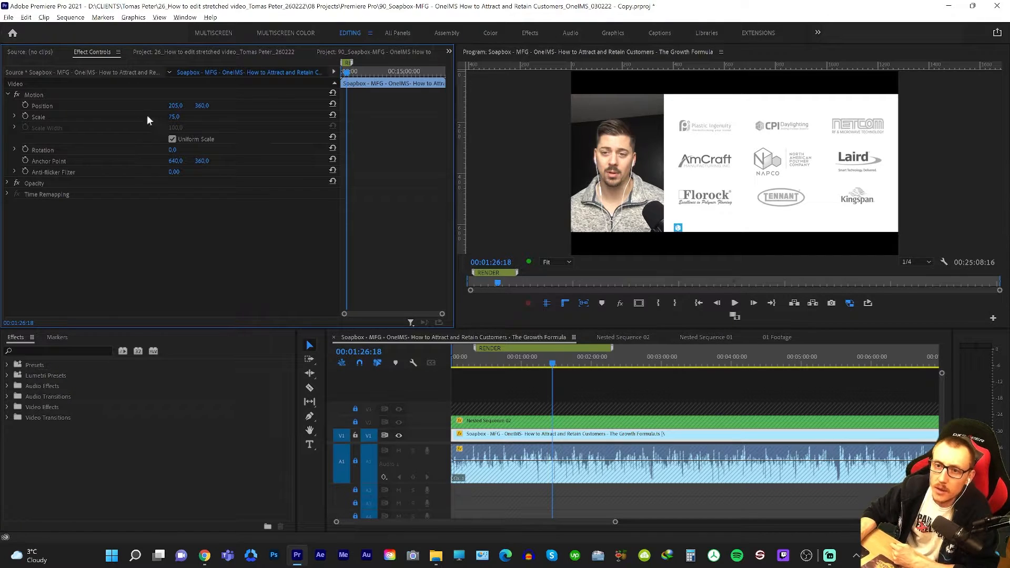
pyautogui.click(60, 97)
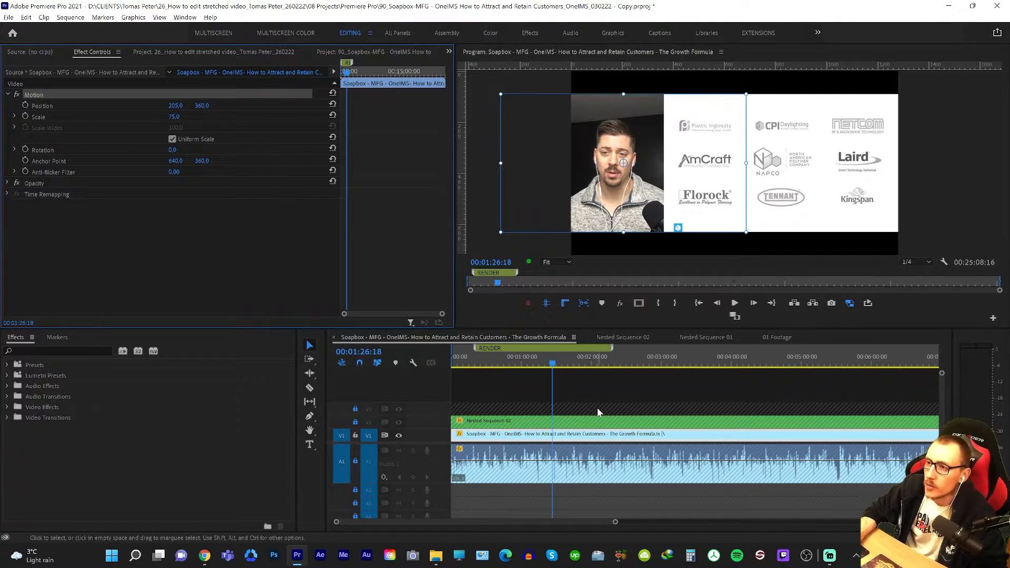
pyautogui.click(765, 343)
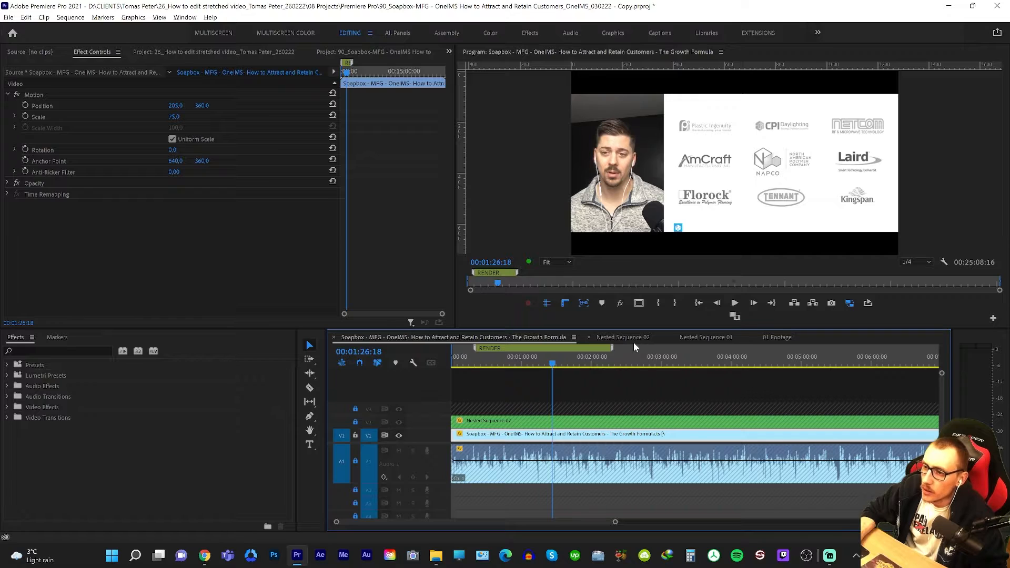
# Give the slides clip in 01 Footage the scale height 100 and width 75 used in the finished project, and nest it as Nested Sequence 01.
pyautogui.click(634, 338)
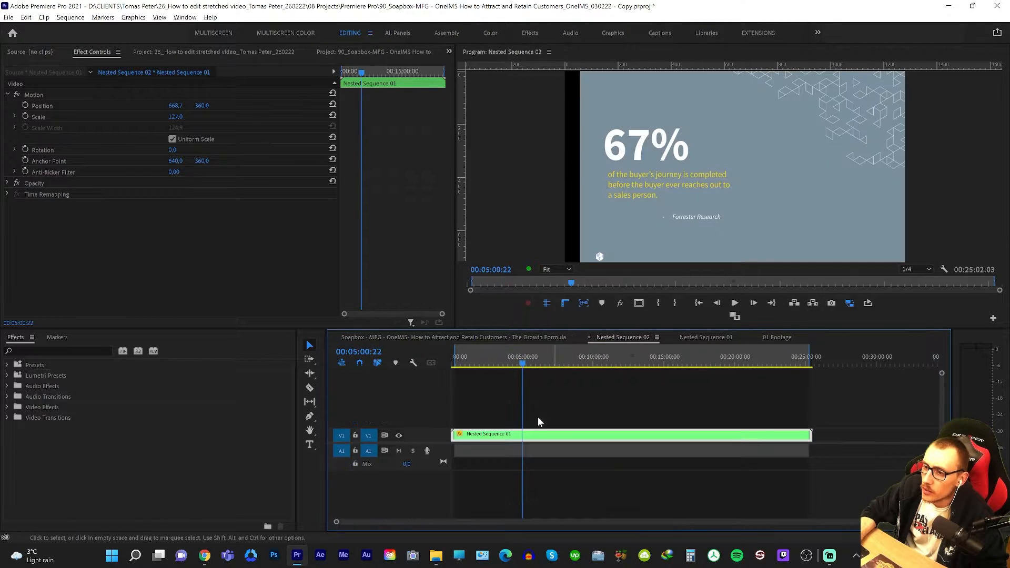
pyautogui.click(704, 337)
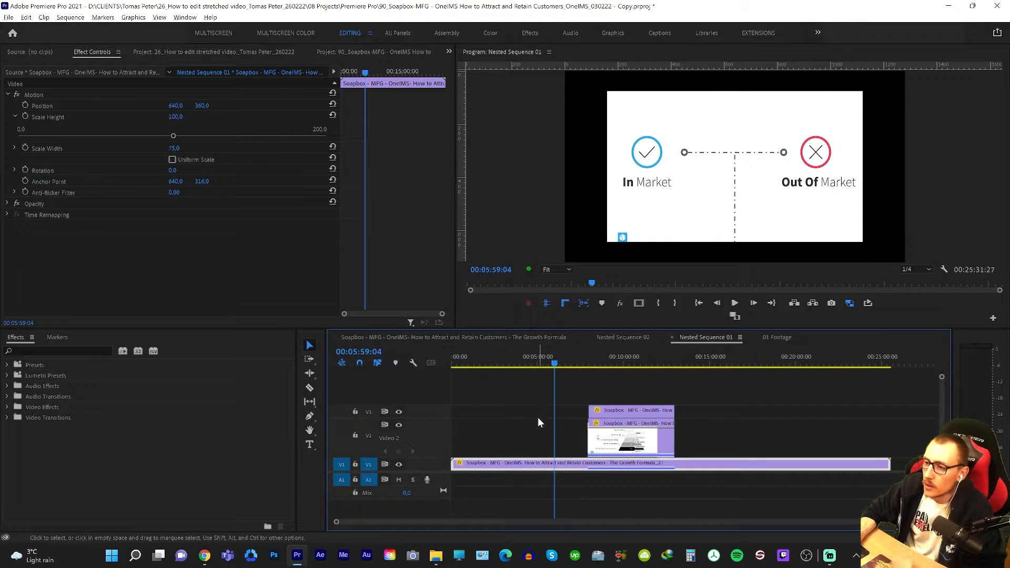
pyautogui.hotkey('alt', 's')
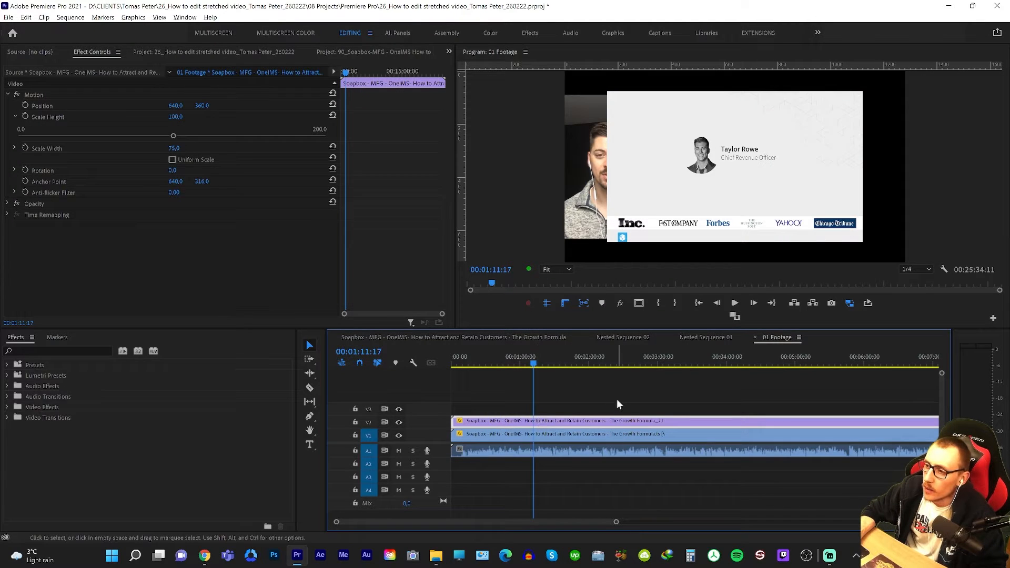
pyautogui.hotkey('shift', 'n')
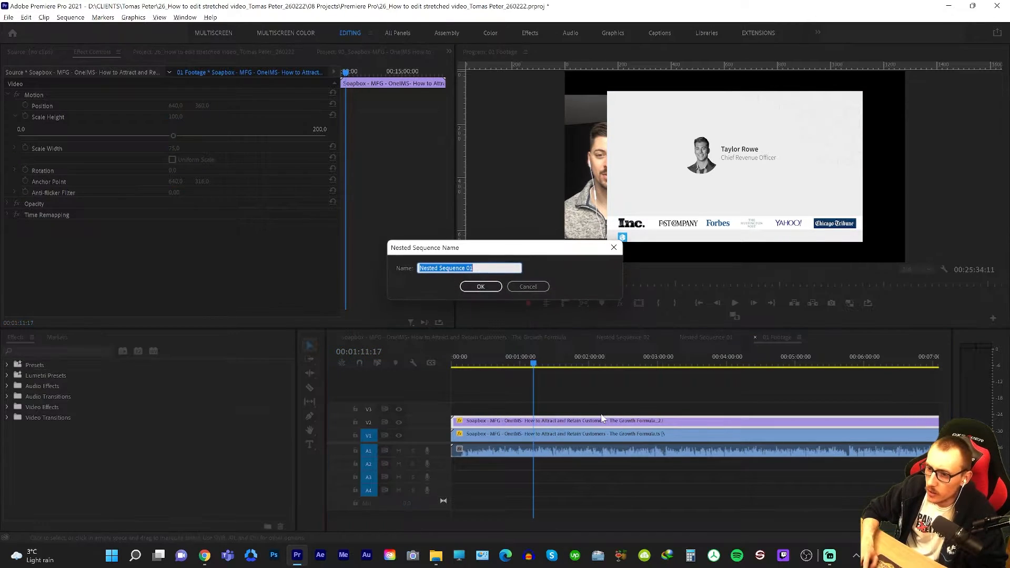
pyautogui.press('Return')
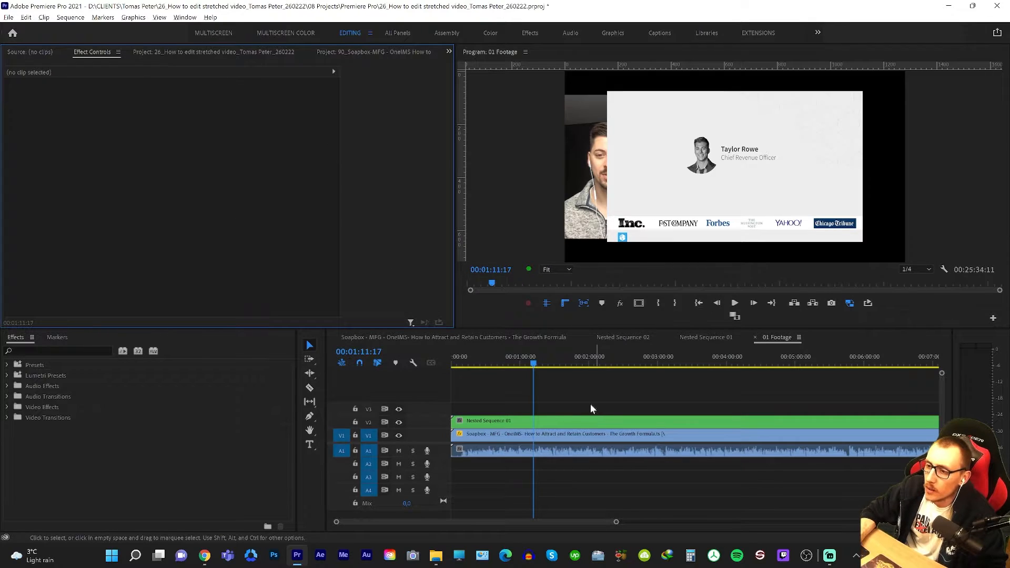
# Match the nested slides clip in 01 Footage to the motion settings in the finished Nested Sequence 02: position 668.7, 360 and scale 127.
pyautogui.click(707, 341)
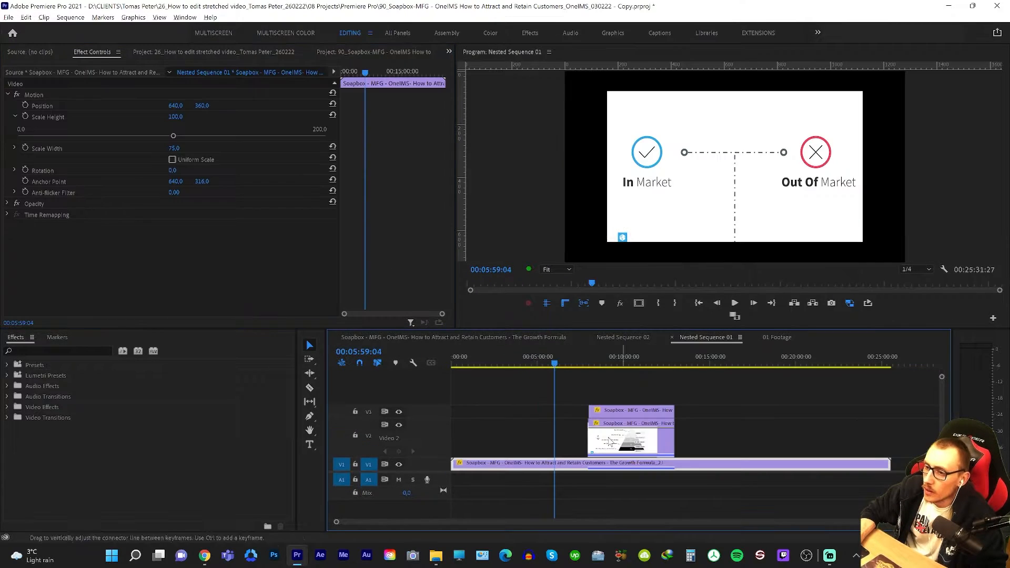
pyautogui.click(627, 353)
pyautogui.click(632, 337)
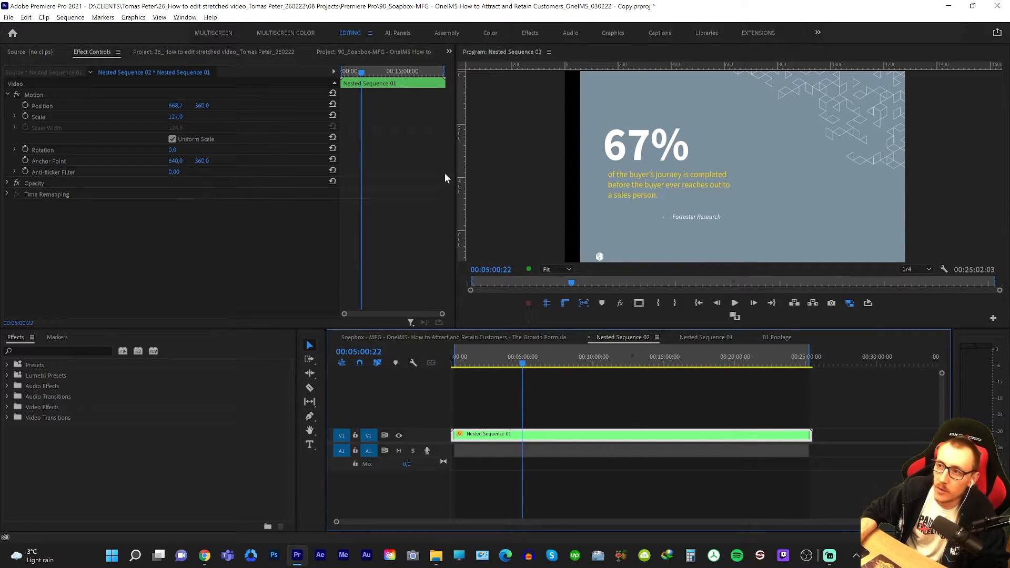
pyautogui.press('`')
pyautogui.press('`')
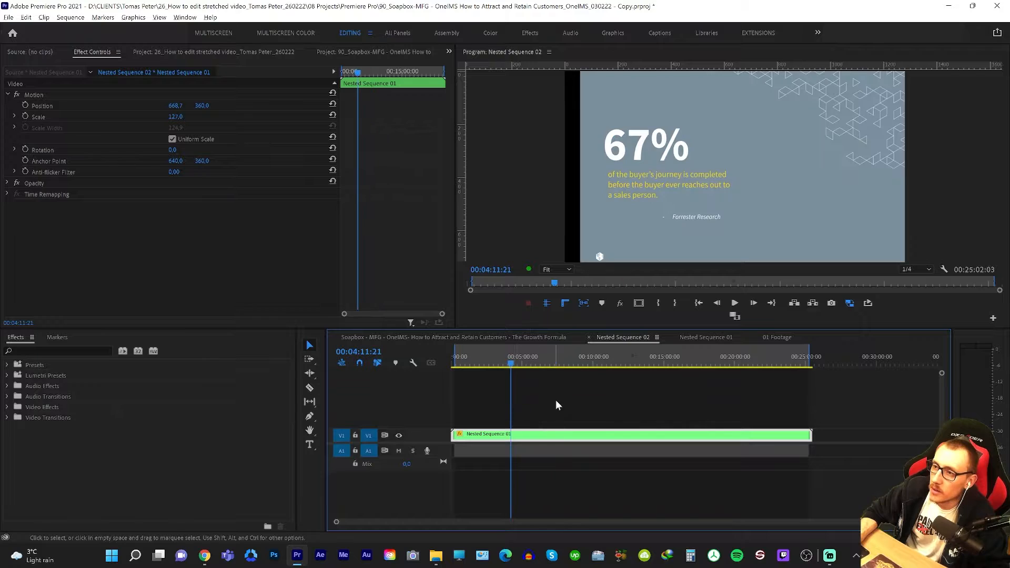
pyautogui.click(558, 366)
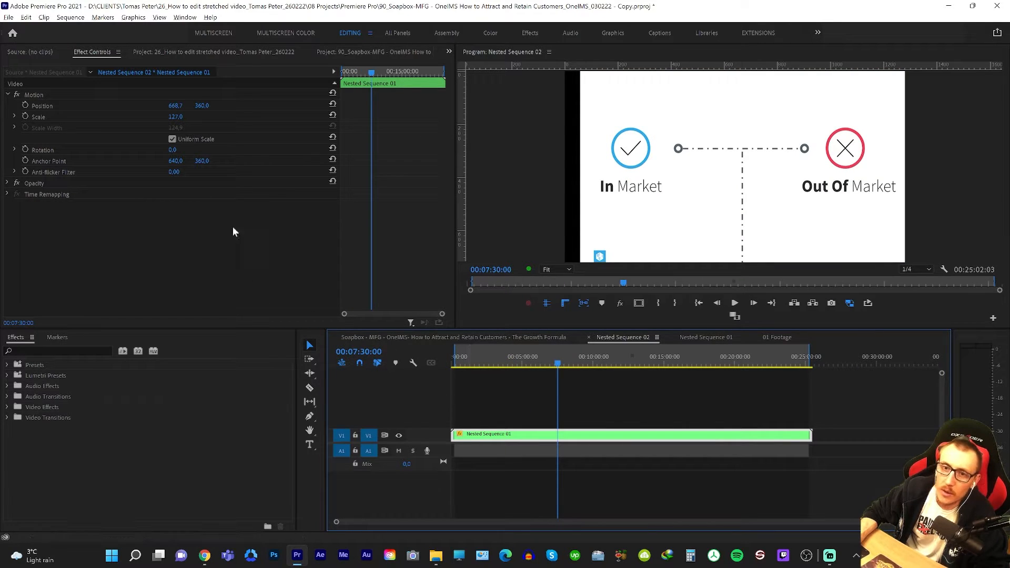
pyautogui.click(57, 92)
pyautogui.moveTo(498, 360); pyautogui.dragTo(560, 363)
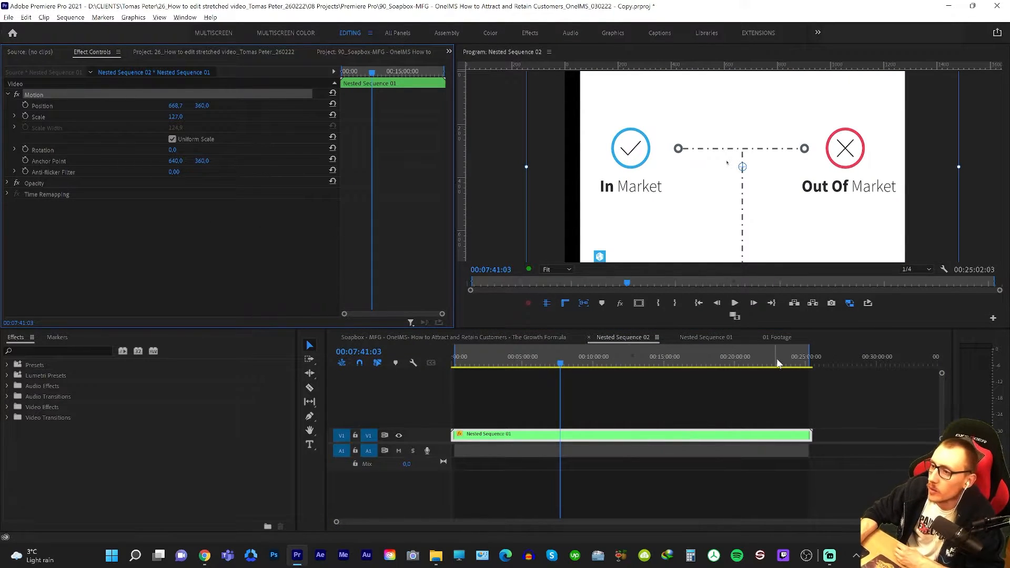
pyautogui.click(777, 338)
# Nest the enlarged slides in 01 Footage as Nested Sequence 02 and set the finished layout's position 800, 360 and scale 75.
pyautogui.click(613, 339)
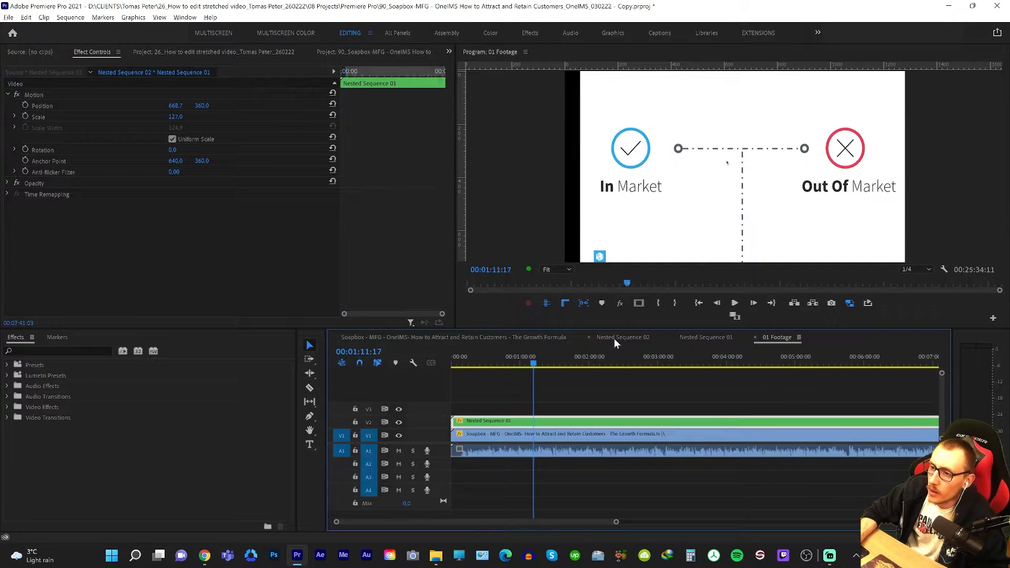
pyautogui.click(513, 335)
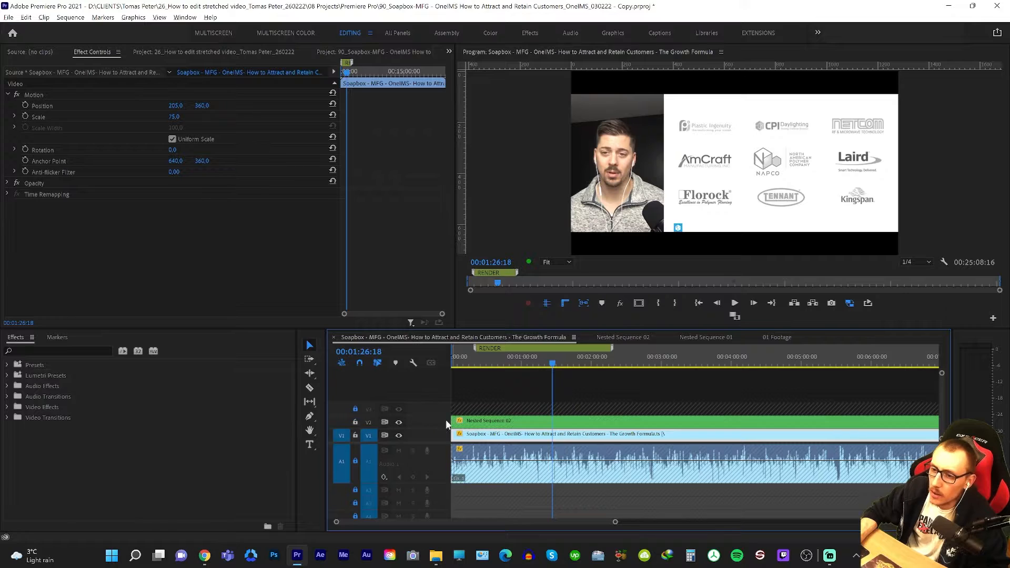
pyautogui.click(558, 426)
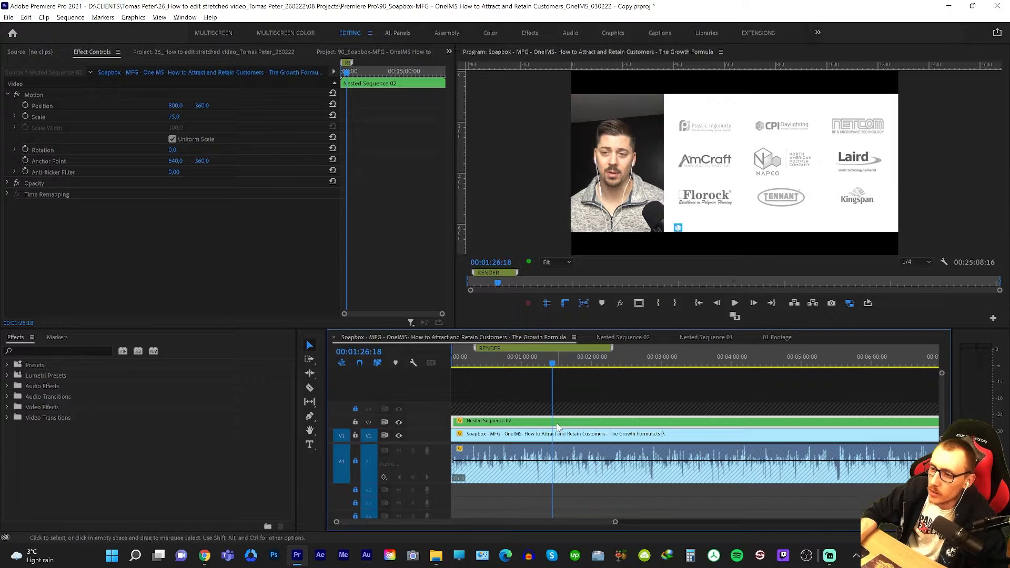
pyautogui.click(774, 337)
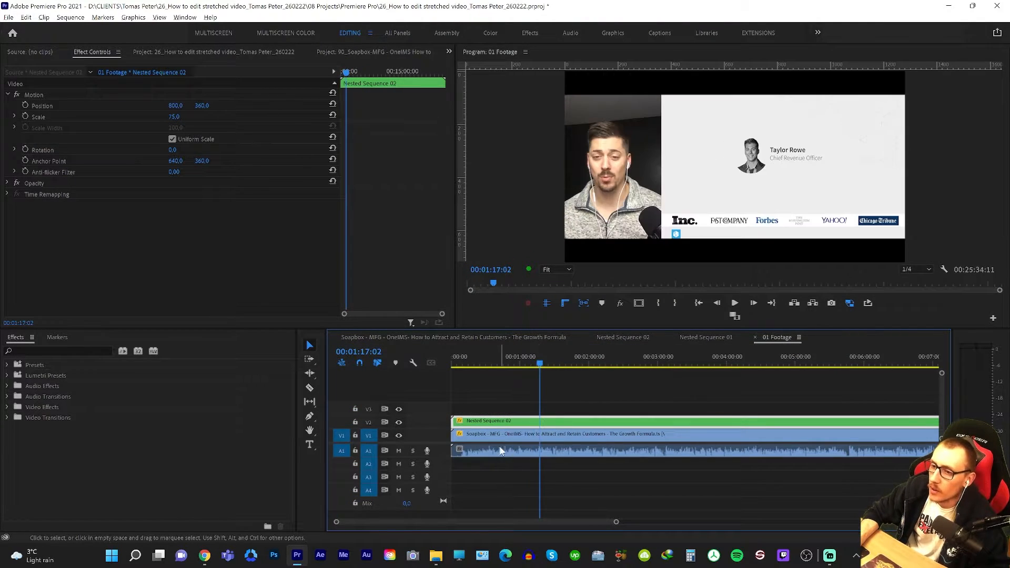
# Examine the frame bounds of the Nested Sequence 02 clip in the finished Growth Formula sequence.
pyautogui.click(504, 338)
pyautogui.moveTo(482, 386); pyautogui.dragTo(504, 420)
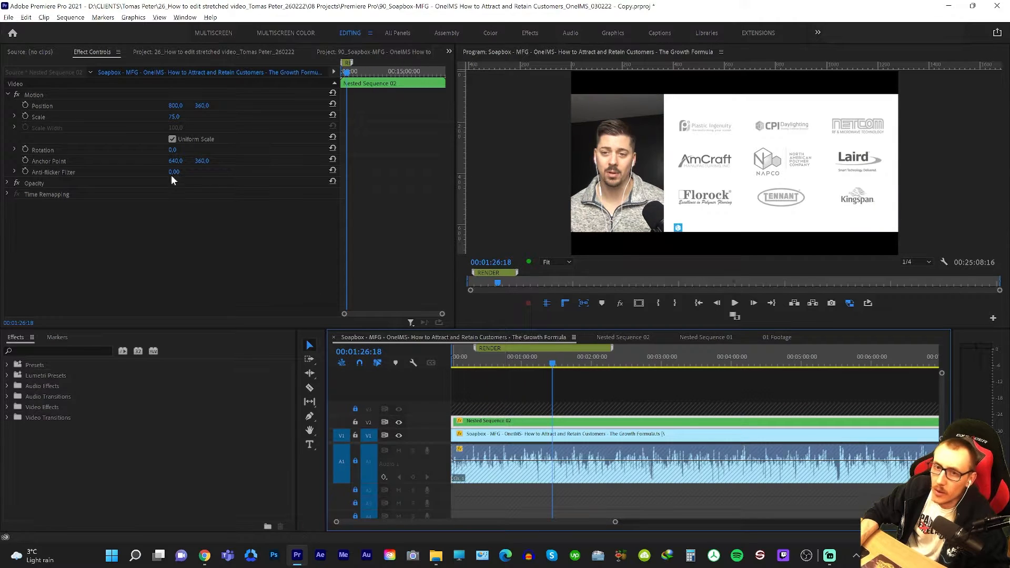
pyautogui.click(64, 98)
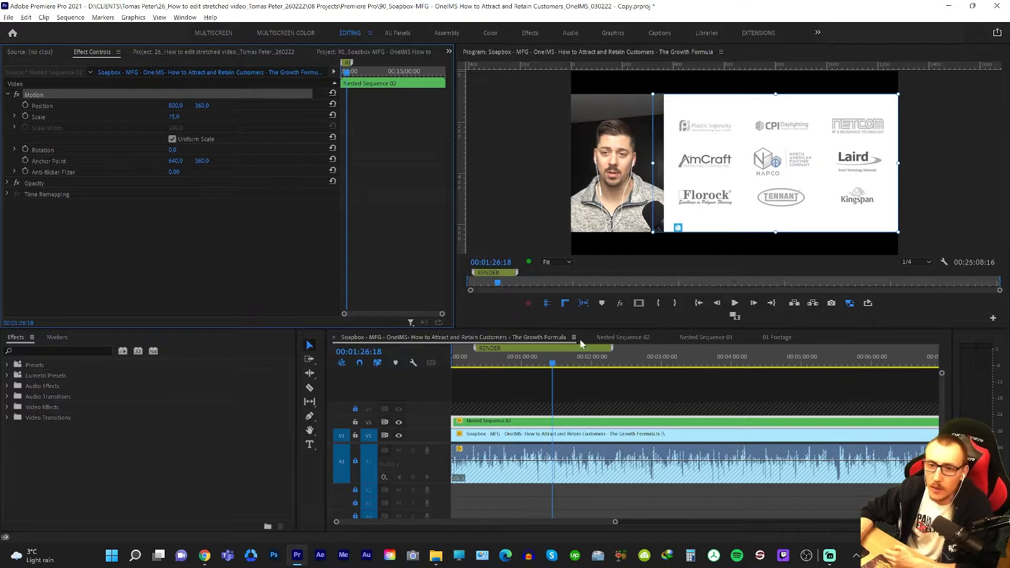
# Review the rebuilt presenter-and-slides layout in 01 Footage at several points within its first six and a half minutes.
pyautogui.click(778, 337)
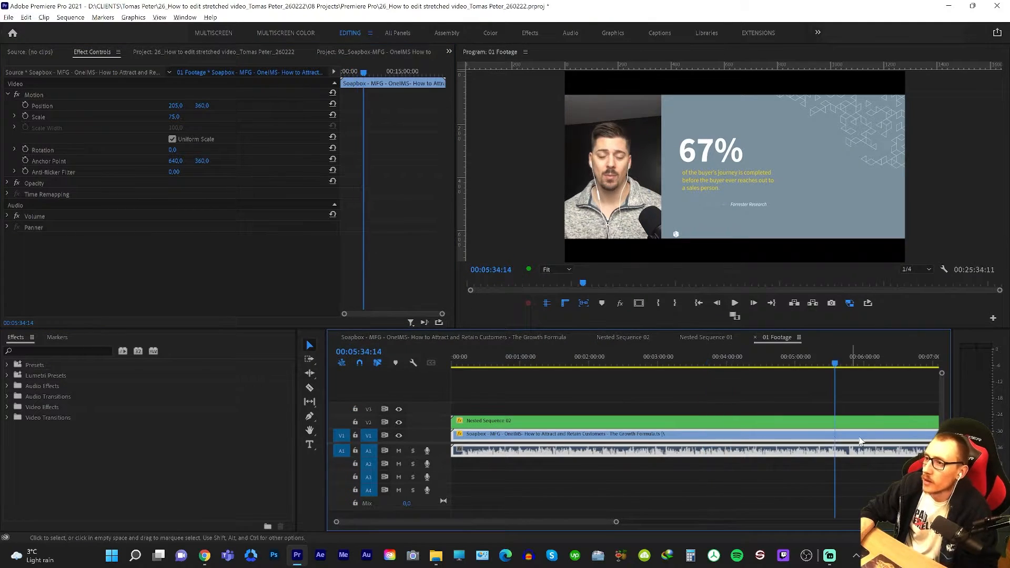
pyautogui.moveTo(832, 362); pyautogui.dragTo(883, 363)
pyautogui.press('=')
pyautogui.press('=')
pyautogui.press('=')
pyautogui.press('Home')
pyautogui.press('-')
pyautogui.click(511, 363)
pyautogui.click(496, 362)
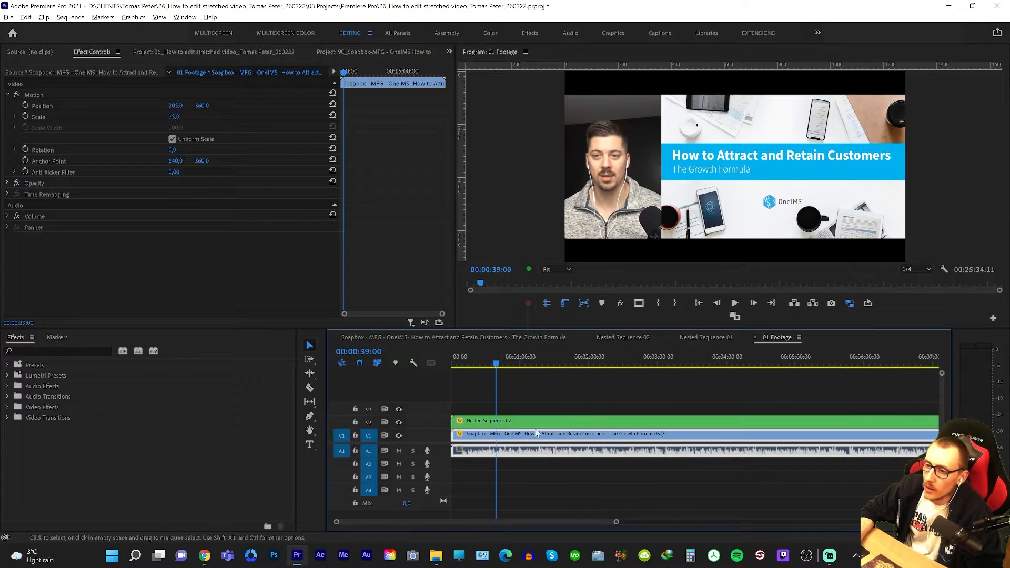
pyautogui.click(625, 363)
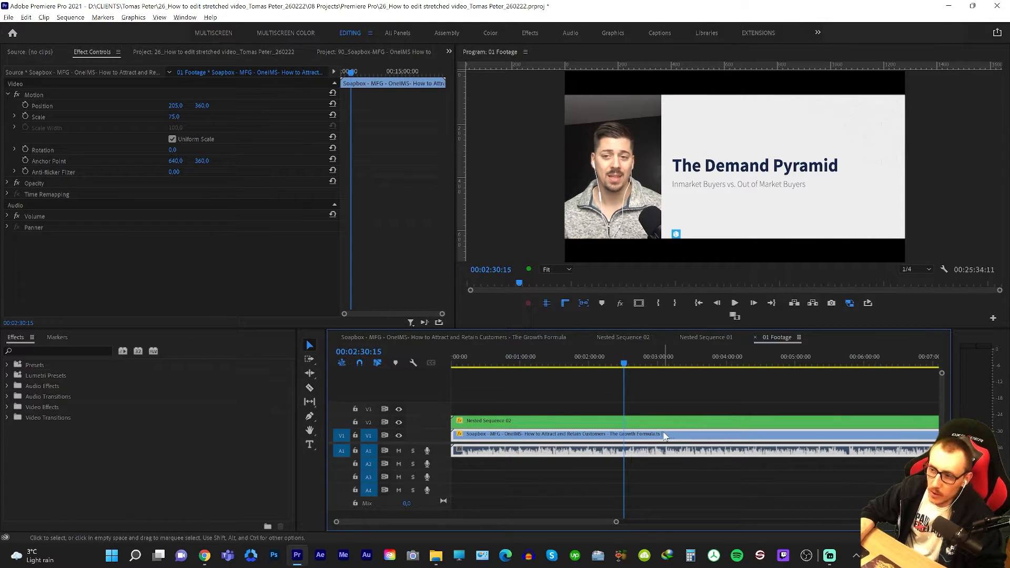
pyautogui.moveTo(663, 435)
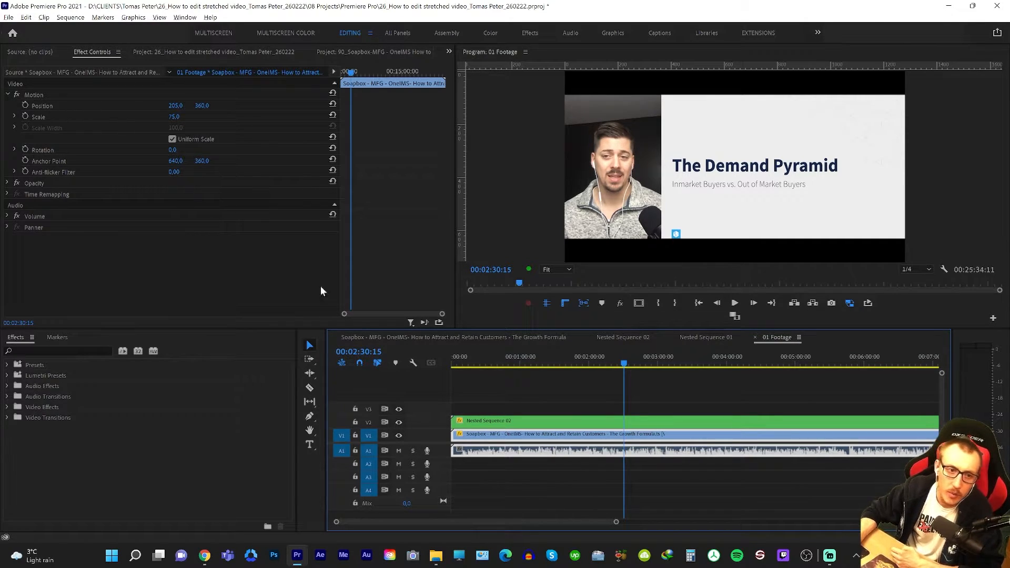
pyautogui.click(738, 477)
pyautogui.rightClick(857, 460)
pyautogui.rightClick(894, 463)
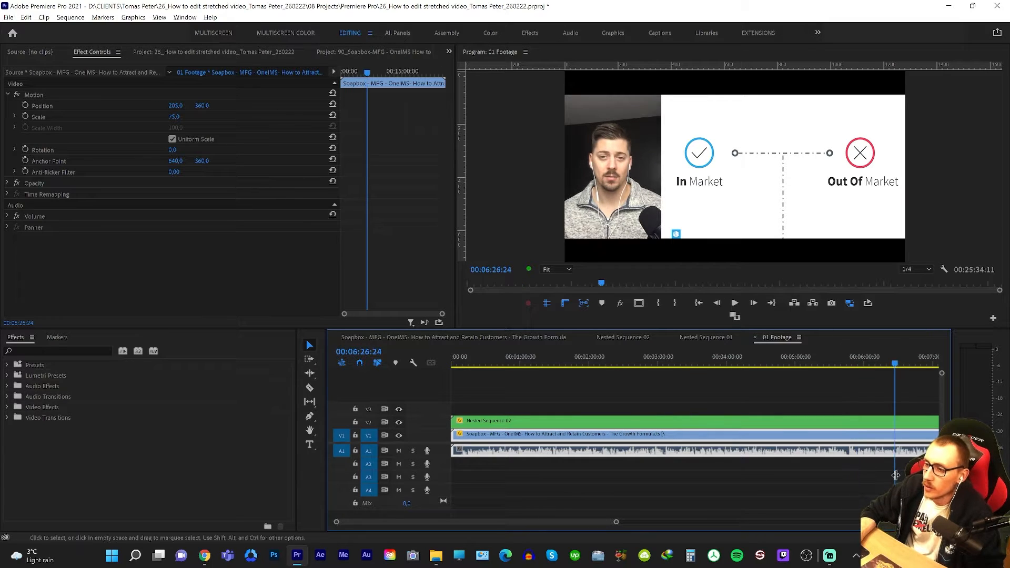
# Check the presenter and slides in the closing minutes of 01 Footage, from The Specifics slide to the Schedule Growth Strategy Session slide.
pyautogui.press('\\')
pyautogui.rightClick(853, 457)
pyautogui.press('=')
pyautogui.rightClick(768, 439)
pyautogui.press('=')
pyautogui.press('=')
pyautogui.press('=')
pyautogui.rightClick(521, 443)
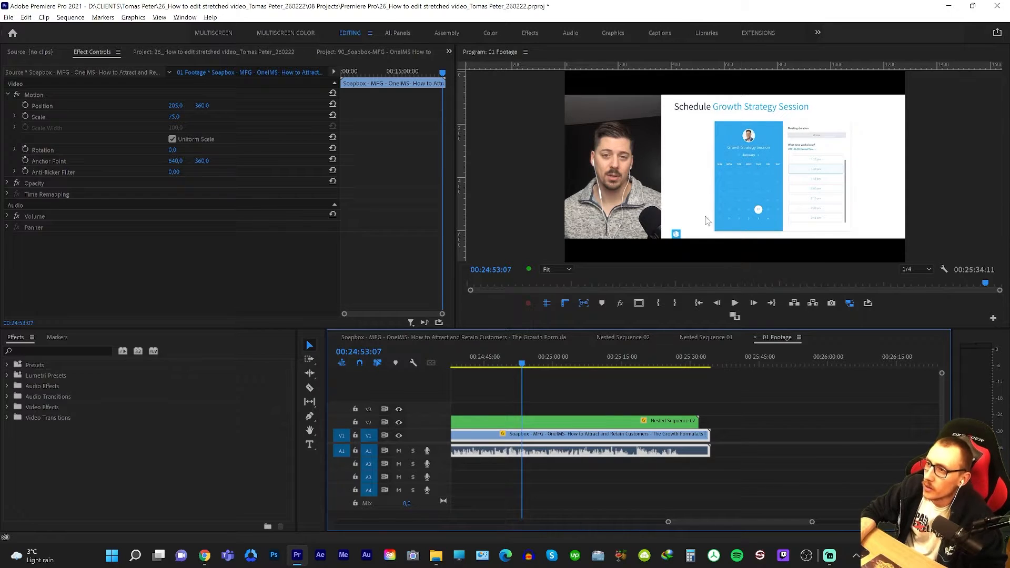
pyautogui.rightClick(579, 413)
pyautogui.press('-')
pyautogui.press('-')
pyautogui.rightClick(549, 427)
pyautogui.press('=')
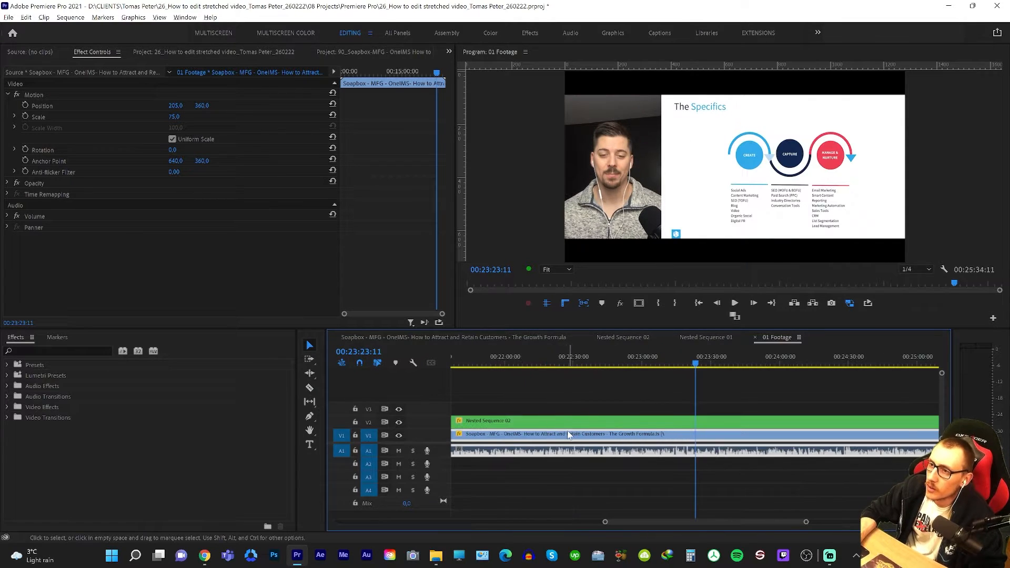
pyautogui.rightClick(550, 429)
pyautogui.rightClick(505, 422)
pyautogui.rightClick(500, 408)
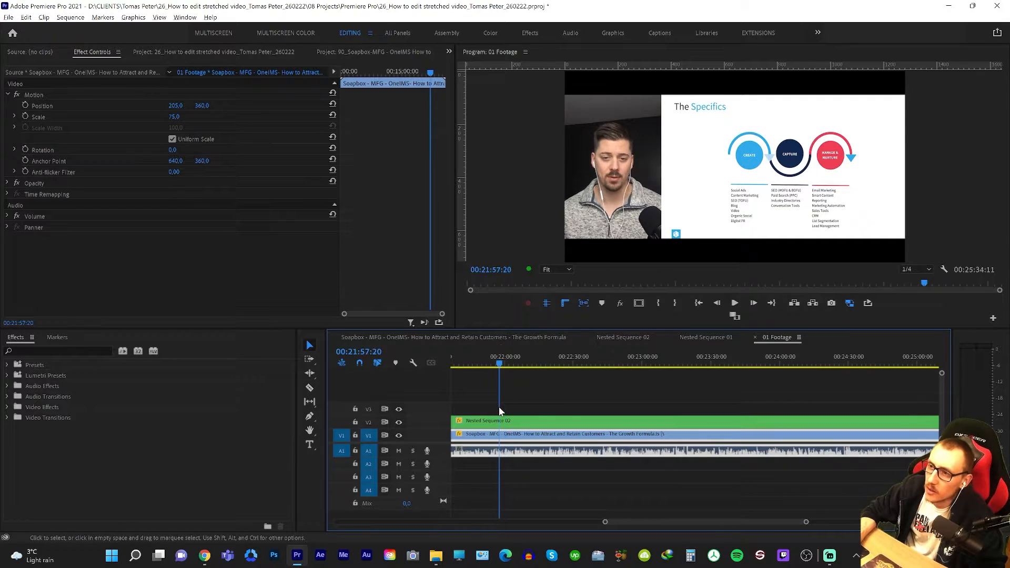
pyautogui.rightClick(581, 406)
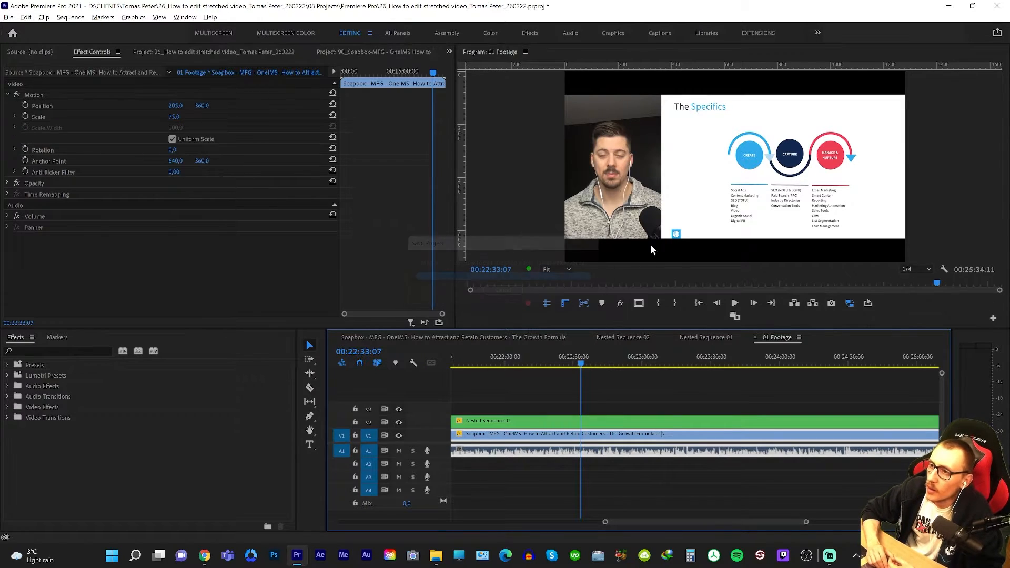
pyautogui.moveTo(597, 385); pyautogui.dragTo(643, 396)
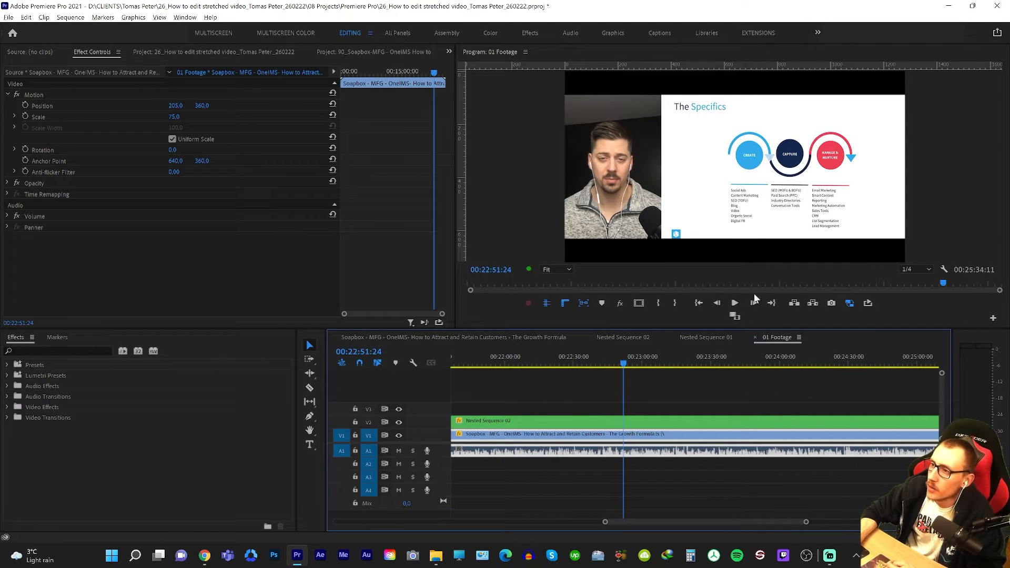
# Inspect where the nested slides, presenter clip and audio end in the last half minute of 01 Footage.
pyautogui.moveTo(684, 465); pyautogui.dragTo(803, 441)
pyautogui.press('\\')
pyautogui.click(881, 448)
pyautogui.press('=')
pyautogui.press('=')
pyautogui.press('=')
pyautogui.press('=')
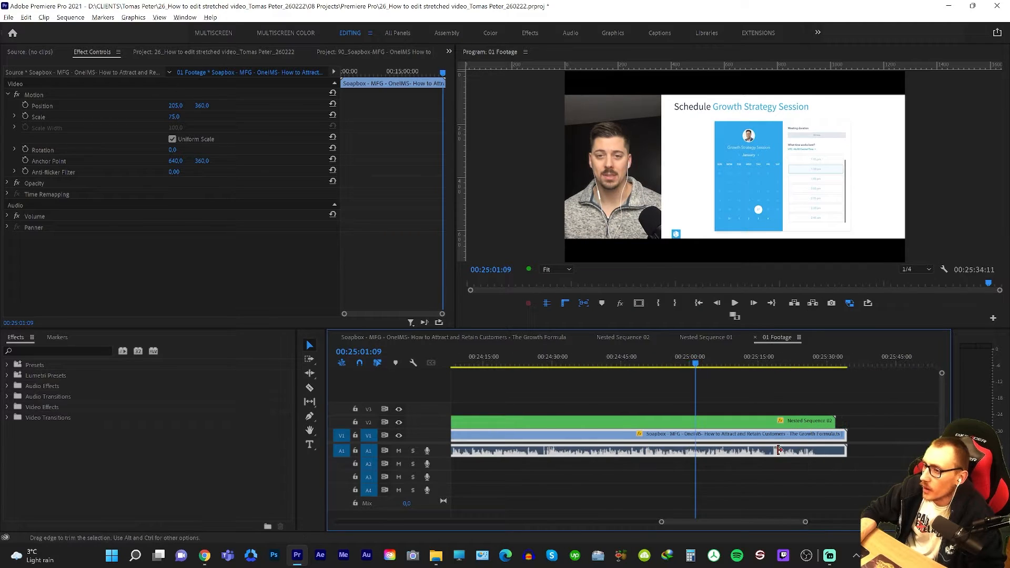
pyautogui.click(814, 446)
pyautogui.press('=')
pyautogui.press('=')
pyautogui.press('=')
pyautogui.click(741, 443)
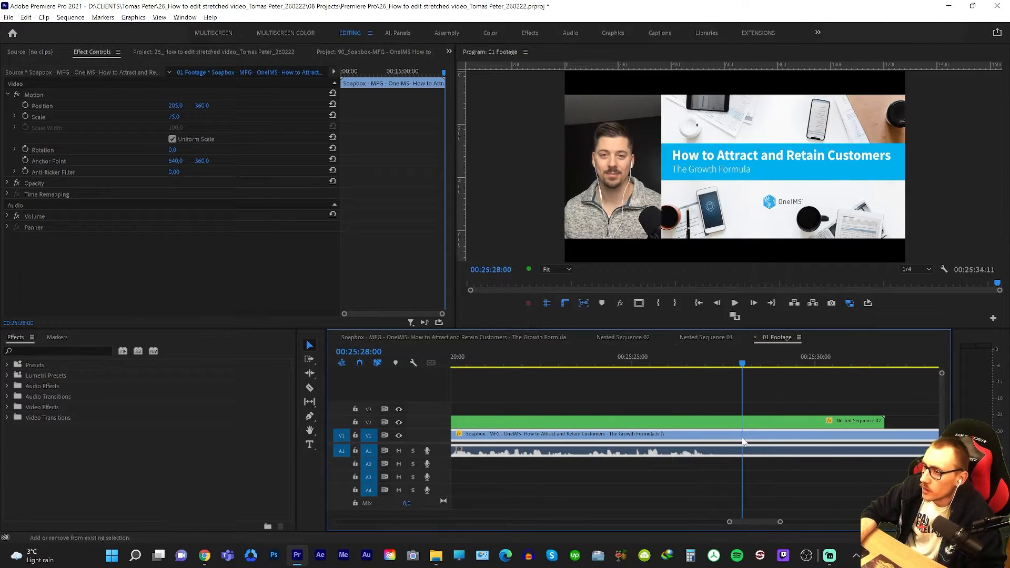
pyautogui.press('-')
pyautogui.press('-')
pyautogui.press('-')
# Inspect the cuts at the end of the finished Growth Formula sequence, around 00:25:01.
pyautogui.click(479, 337)
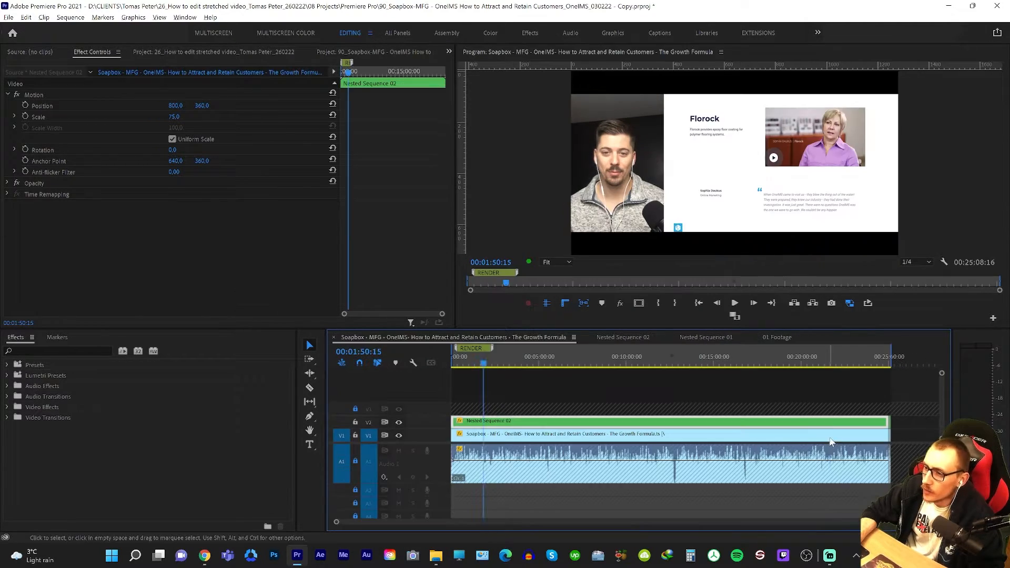
pyautogui.moveTo(833, 443); pyautogui.dragTo(884, 402)
pyautogui.press('=')
pyautogui.press('=')
pyautogui.press('=')
pyautogui.press('=')
pyautogui.click(749, 454)
pyautogui.press('=')
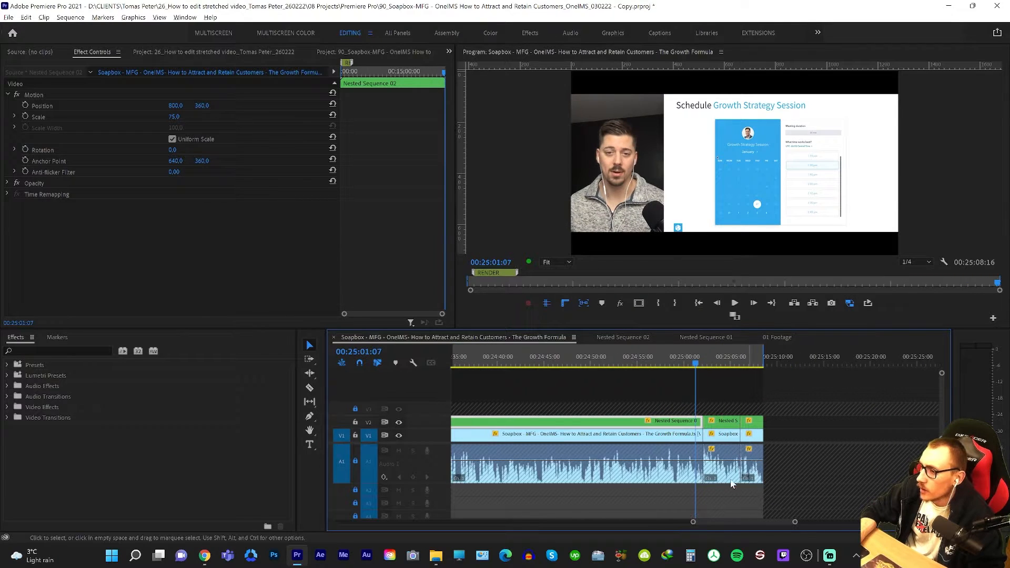
# Inspect the cut in the nested slides, presenter clip and audio near 00:25:03 of the finished Growth Formula sequence.
pyautogui.press('=')
pyautogui.press('=')
pyautogui.click(728, 479)
pyautogui.press('-')
pyautogui.click(728, 480)
pyautogui.click(706, 467)
pyautogui.click(741, 465)
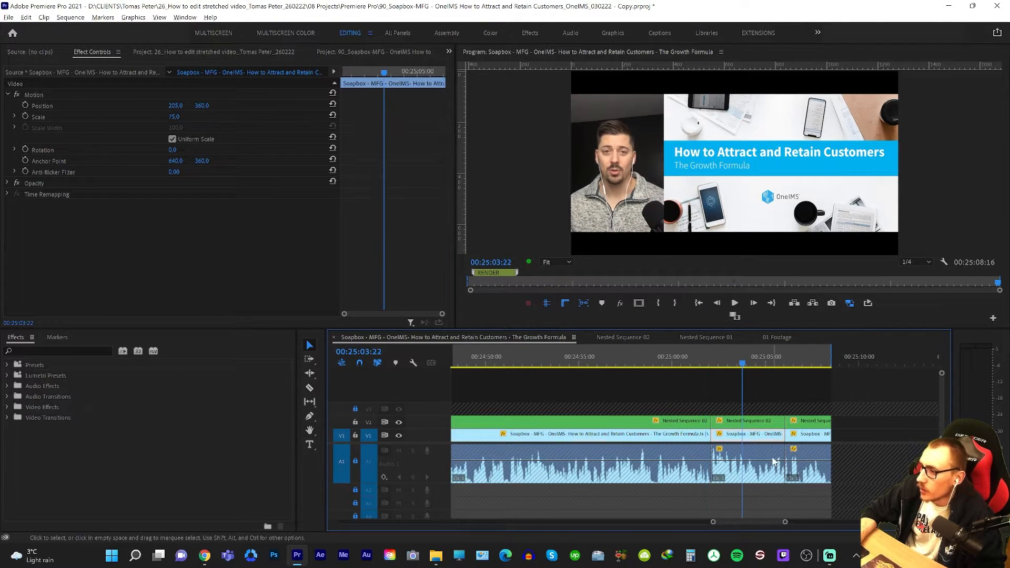
# Examine the final cut and its audio transition around 00:25:06 in the Growth Formula sequence.
pyautogui.click(772, 463)
pyautogui.click(791, 462)
pyautogui.press('=')
pyautogui.press('=')
pyautogui.click(610, 454)
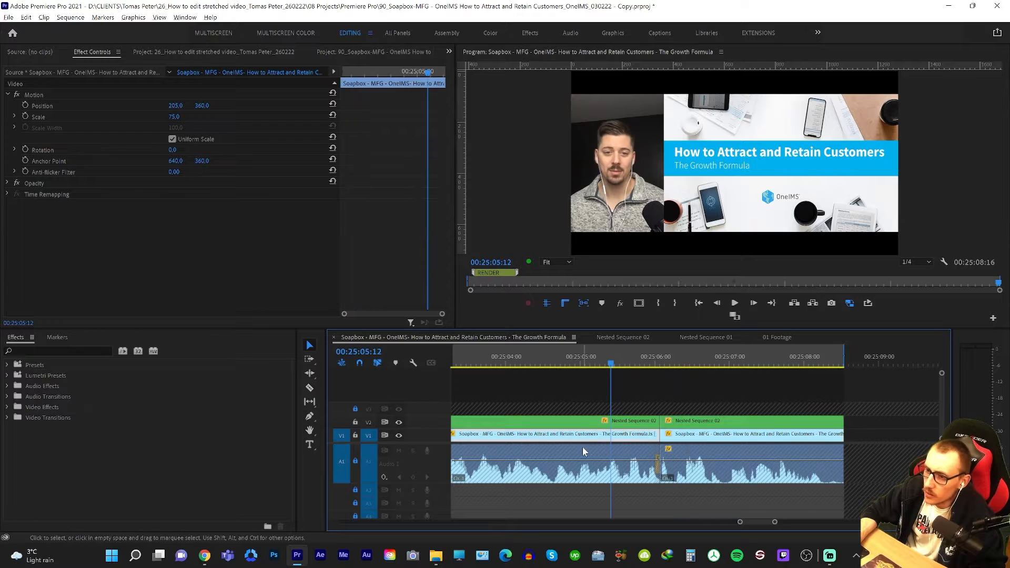
pyautogui.press('-')
pyautogui.press('-')
pyautogui.press('=')
pyautogui.click(561, 469)
pyautogui.press('Down')
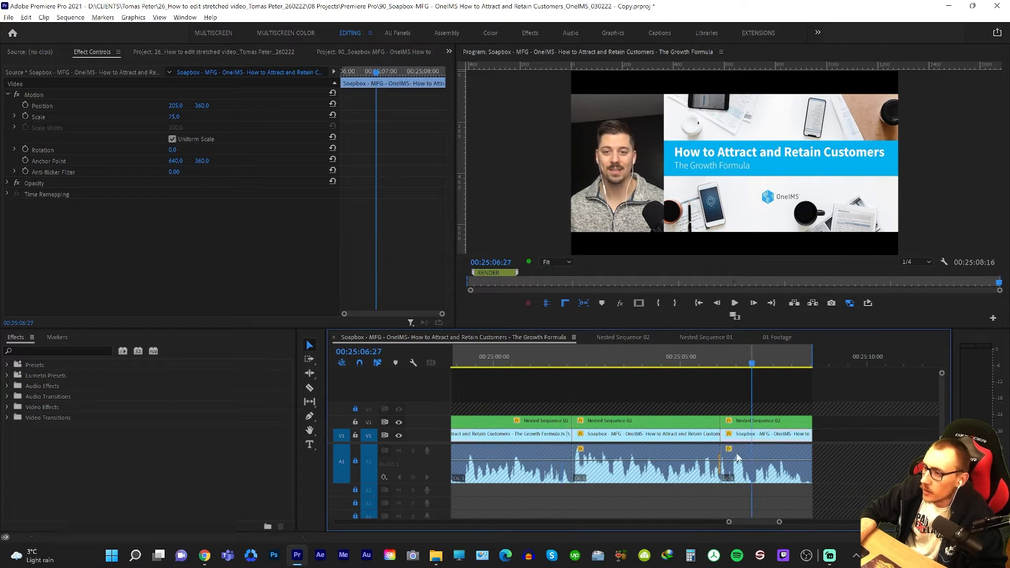
pyautogui.click(582, 456)
pyautogui.click(689, 456)
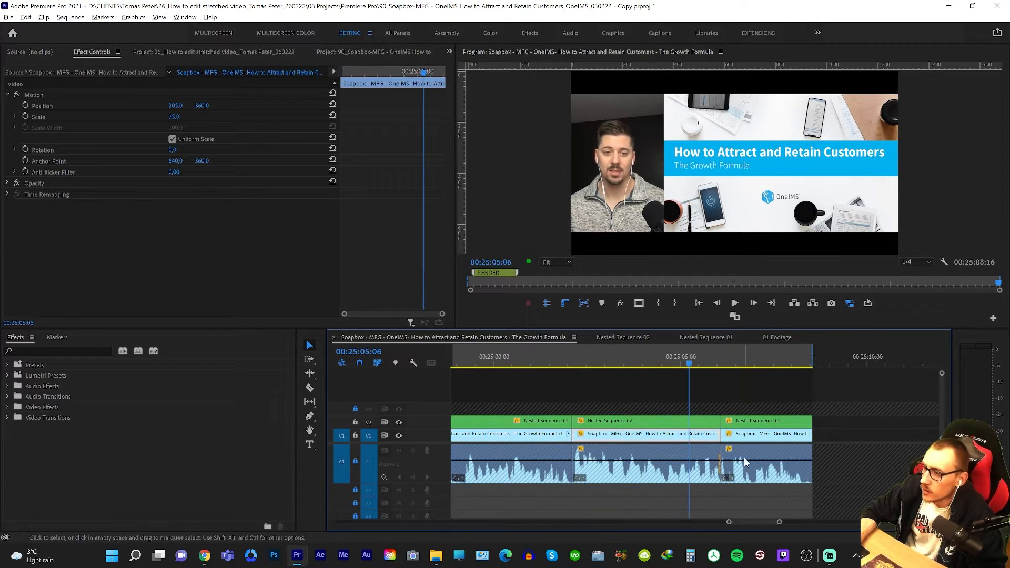
# Go back to the start of the Growth Formula sequence and examine the first second of its audio waveform.
pyautogui.press('\\')
pyautogui.click(462, 452)
pyautogui.press('=')
pyautogui.press('=')
pyautogui.press('=')
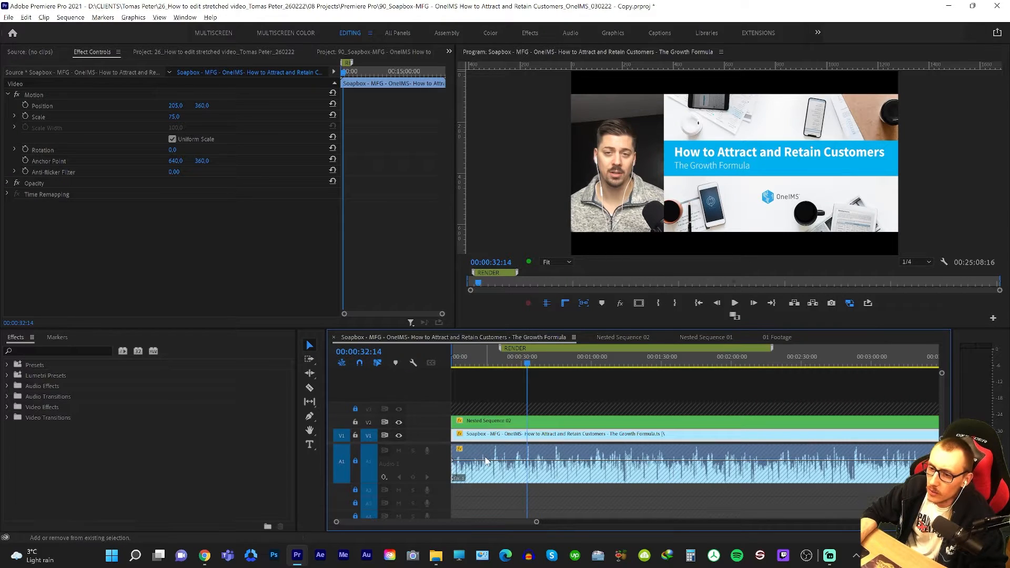
pyautogui.press('Home')
pyautogui.press('=')
pyautogui.press('=')
pyautogui.press('=')
pyautogui.press('=')
pyautogui.press('=')
pyautogui.click(484, 469)
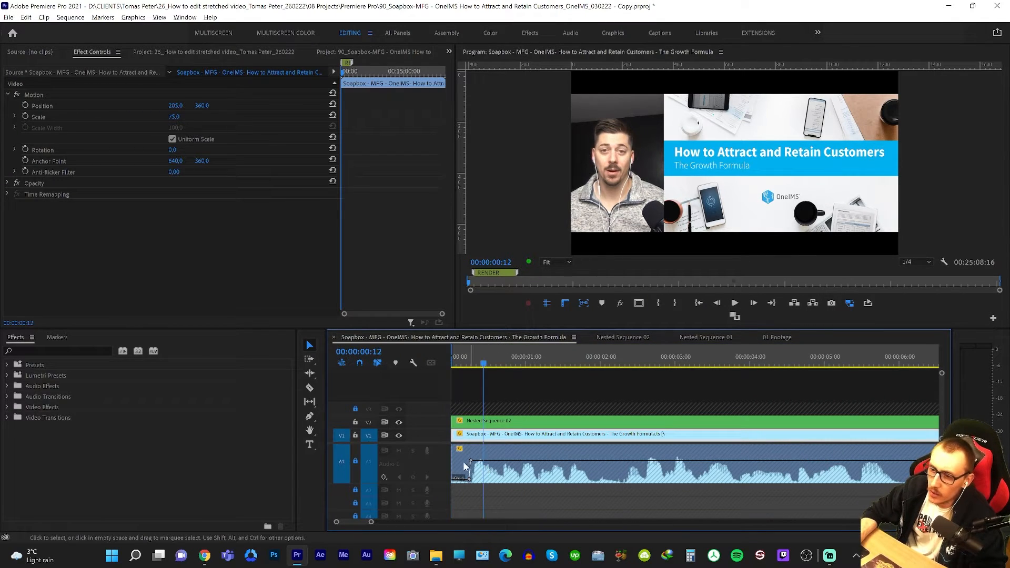
pyautogui.click(463, 467)
pyautogui.press('=')
pyautogui.press('=')
pyautogui.press('=')
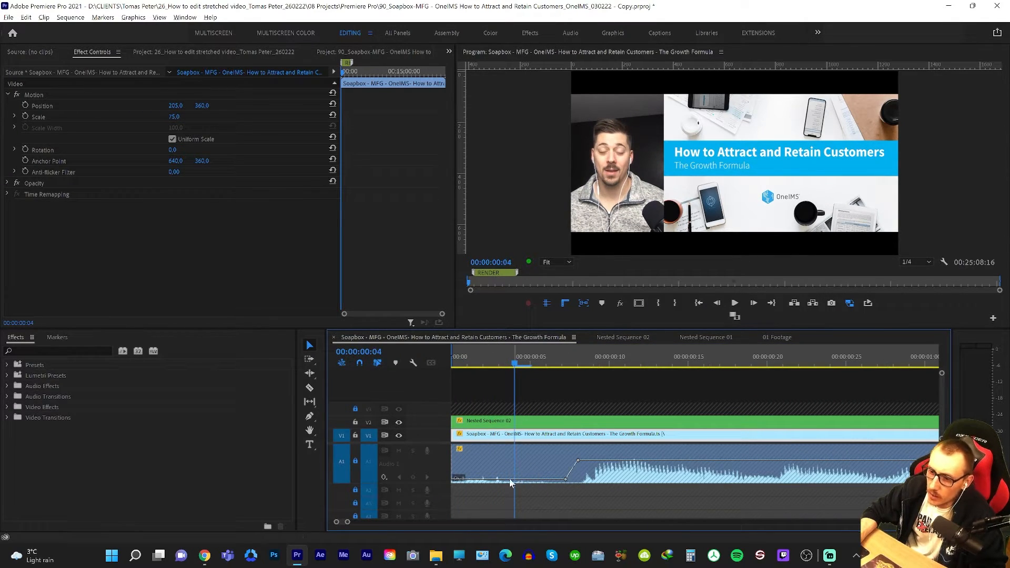
# Step through the opening frames up to 00:00:00:13 to examine the volume ramp where the speech begins.
pyautogui.press('Left')
pyautogui.press('Left')
pyautogui.press('Left')
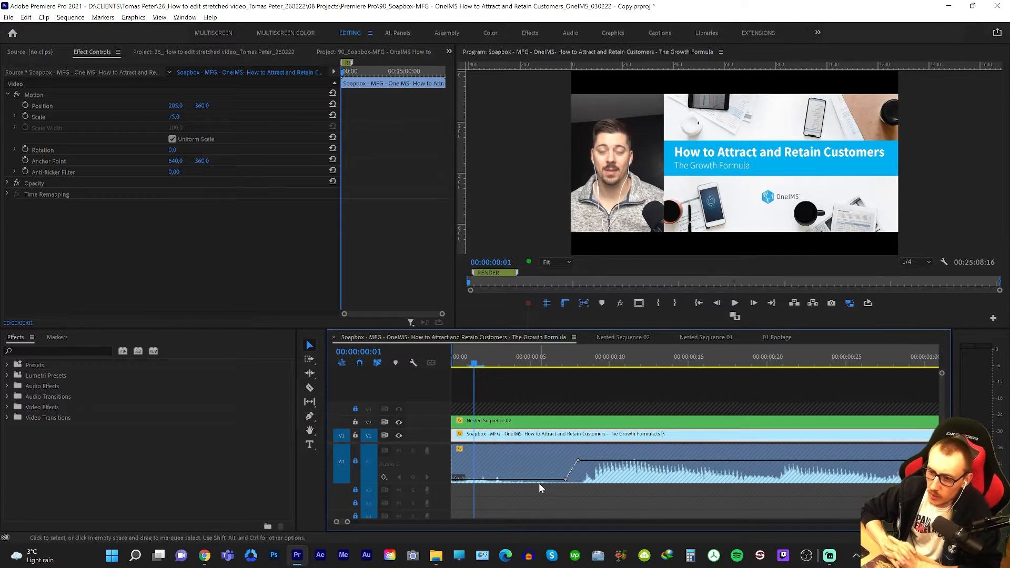
pyautogui.press('Right')
pyautogui.press('Right')
pyautogui.press('Right')
pyautogui.press('Right')
pyautogui.press('Right')
pyautogui.press('Right')
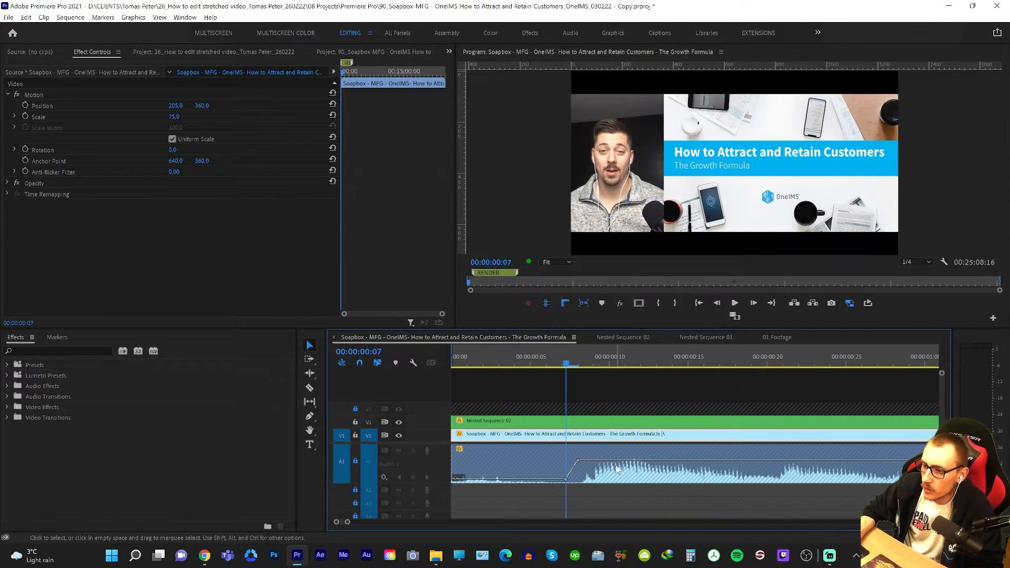
pyautogui.click(661, 447)
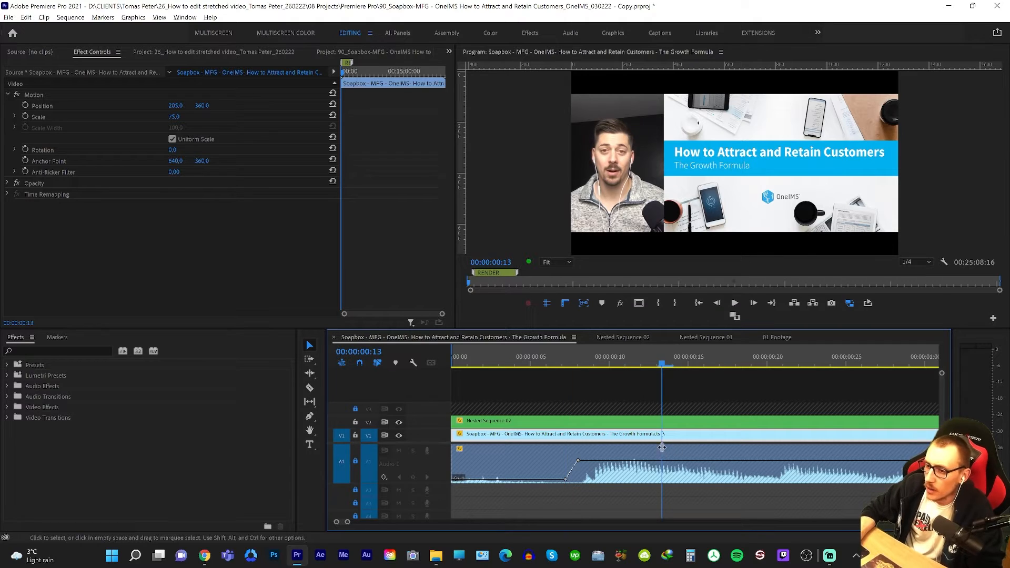
pyautogui.click(566, 479)
# Check the Next Step slide around 00:24:35 in the Growth Formula sequence and return to 01 Footage.
pyautogui.press('\\')
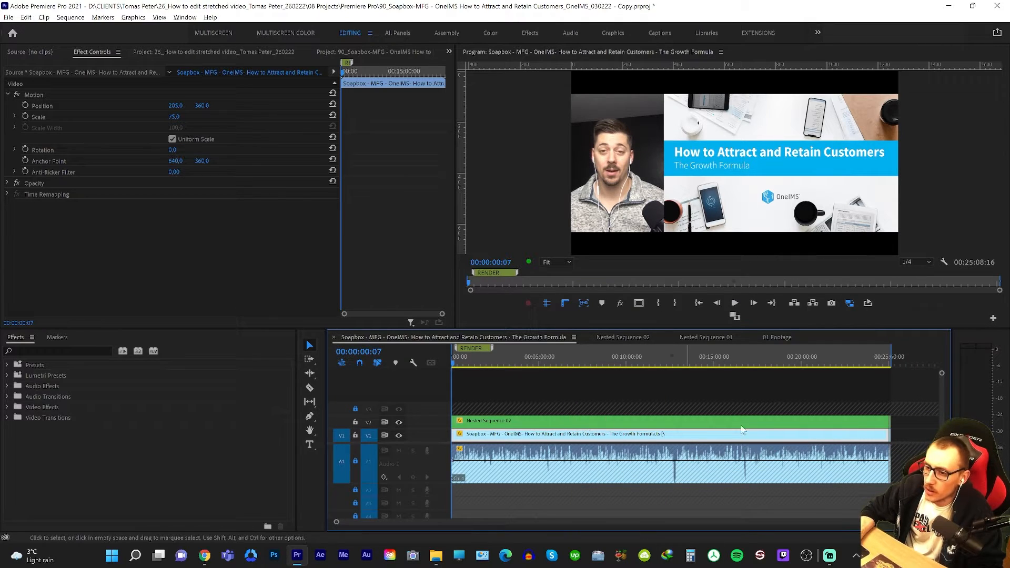
pyautogui.moveTo(741, 429); pyautogui.dragTo(882, 420)
pyautogui.press('=')
pyautogui.press('\\')
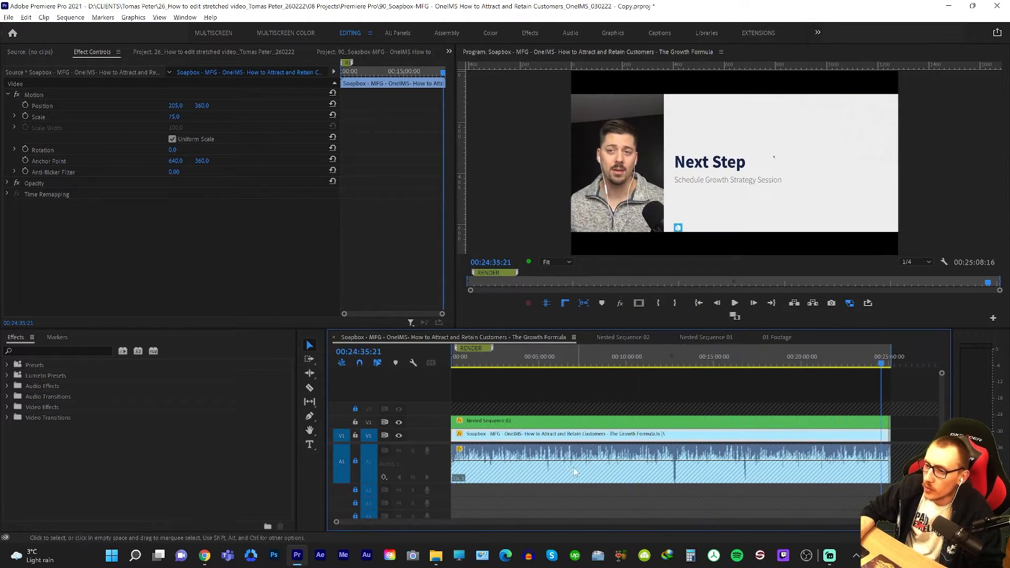
pyautogui.click(773, 336)
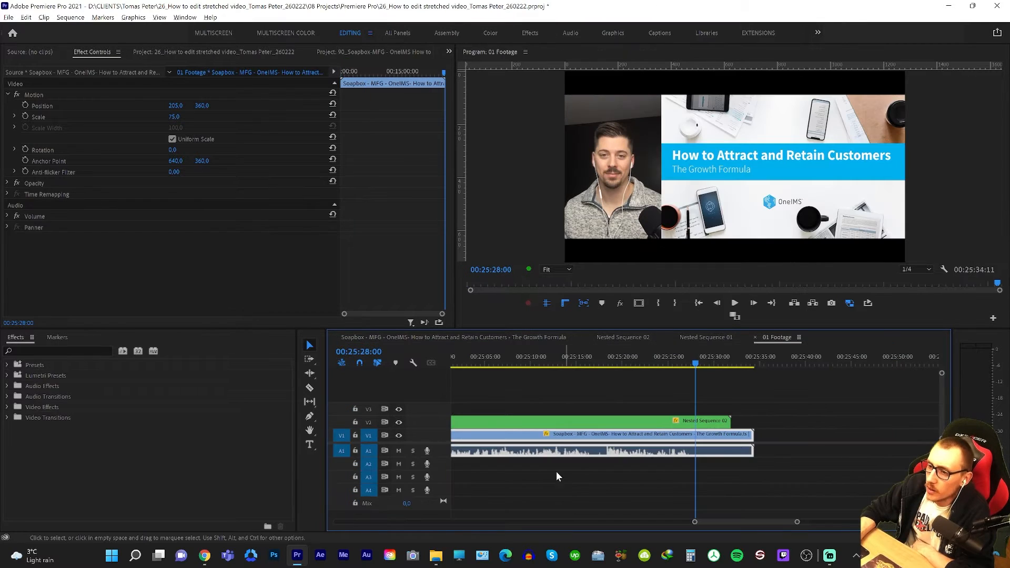
# Expand the Audio 1 track in 01 Footage and examine the opening audio within the first 22 seconds.
pyautogui.press('\\')
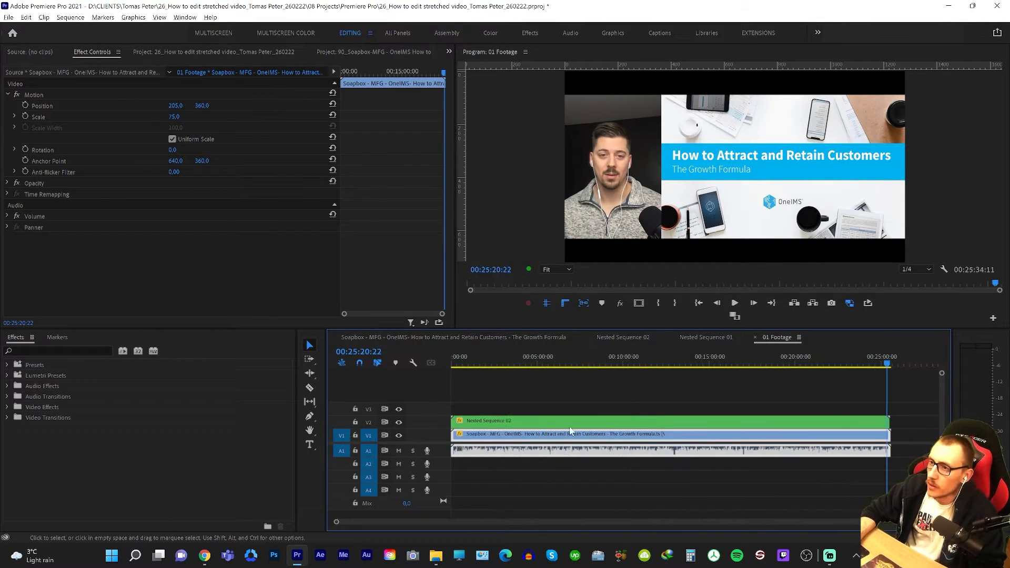
pyautogui.click(521, 359)
pyautogui.click(480, 435)
pyautogui.click(457, 438)
pyautogui.press('=')
pyautogui.press('=')
pyautogui.press('=')
pyautogui.press('=')
pyautogui.press('=')
pyautogui.doubleClick(446, 449)
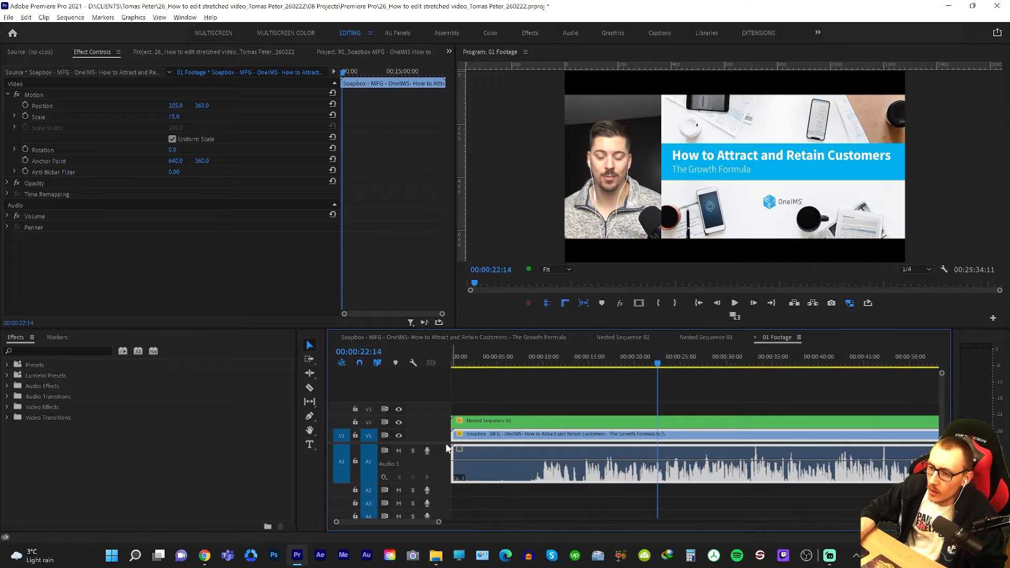
pyautogui.click(570, 459)
pyautogui.moveTo(570, 461); pyautogui.dragTo(528, 463)
pyautogui.press('\\')
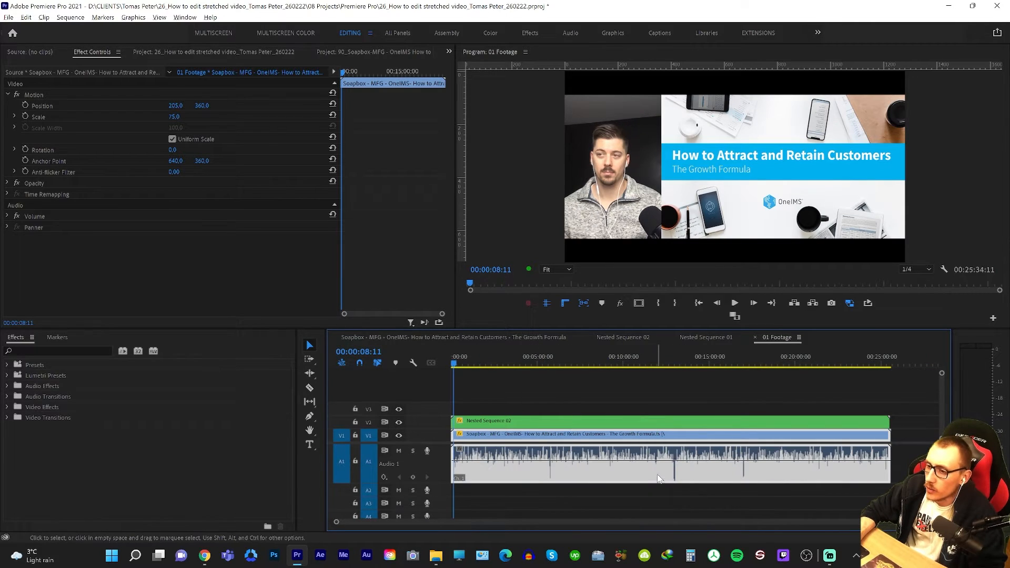
# Select all clips in 01 Footage and check the picture and audio near 00:25:26 and at 00:01:26.
pyautogui.hotkey('ctrl', 'a')
pyautogui.click(872, 472)
pyautogui.press('=')
pyautogui.press('=')
pyautogui.press('=')
pyautogui.press('=')
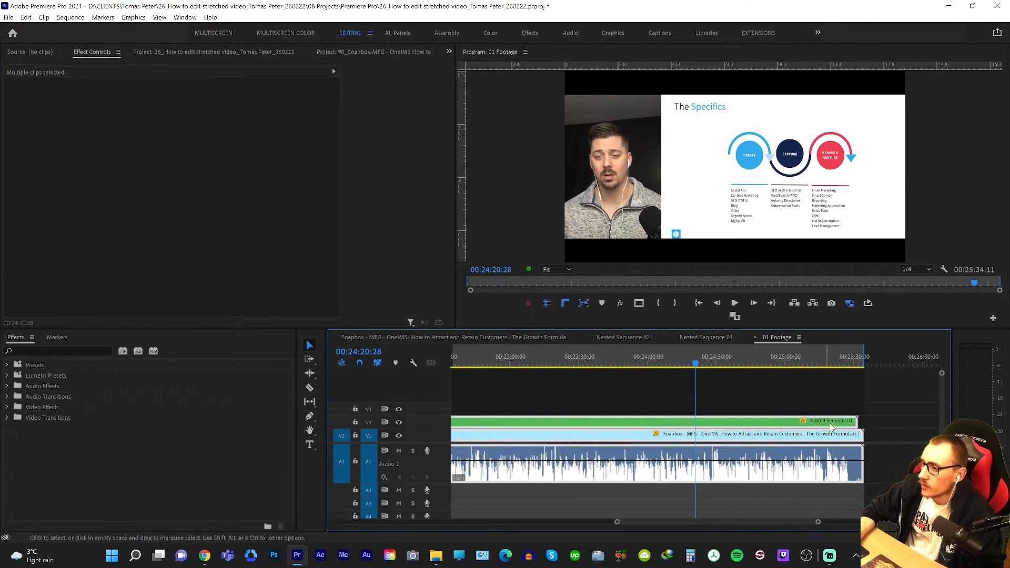
pyautogui.press('=')
pyautogui.rightClick(788, 464)
pyautogui.press('=')
pyautogui.rightClick(628, 467)
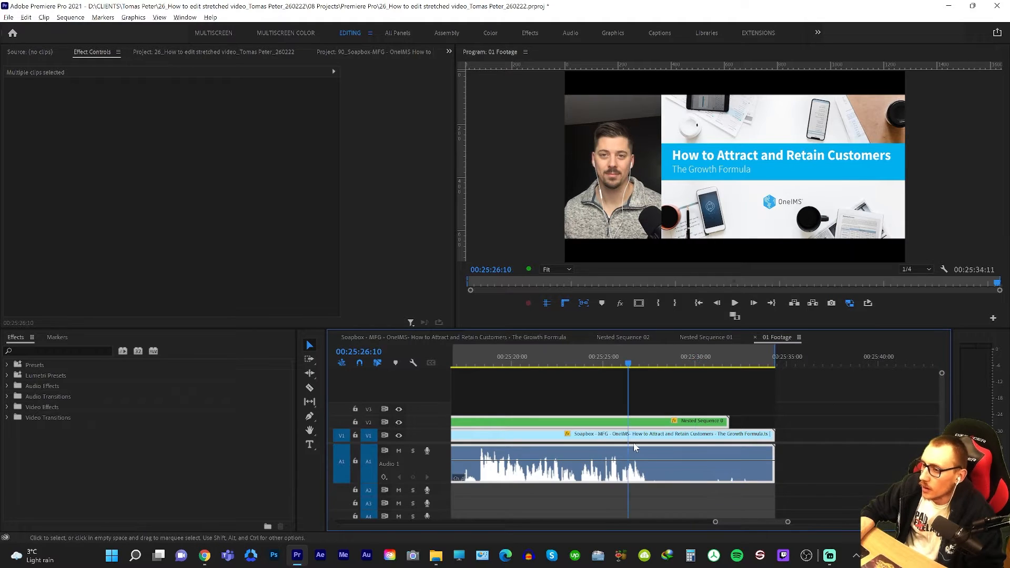
pyautogui.press('\\')
pyautogui.click(520, 438)
pyautogui.rightClick(476, 438)
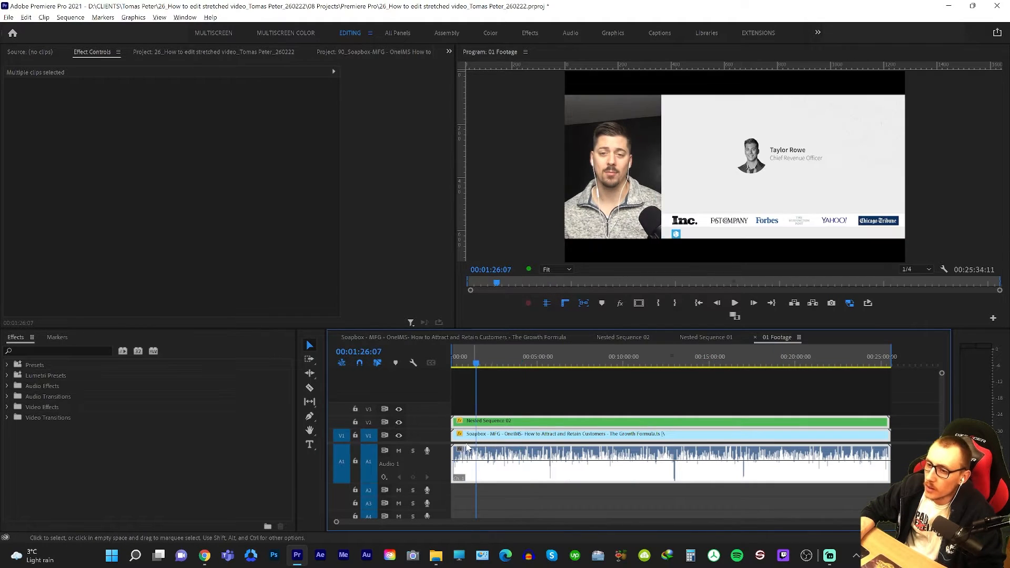
# Save the project and open the export settings for 01 Footage.
pyautogui.press('=')
pyautogui.press('=')
pyautogui.rightClick(630, 450)
pyautogui.hotkey('ctrl', 's')
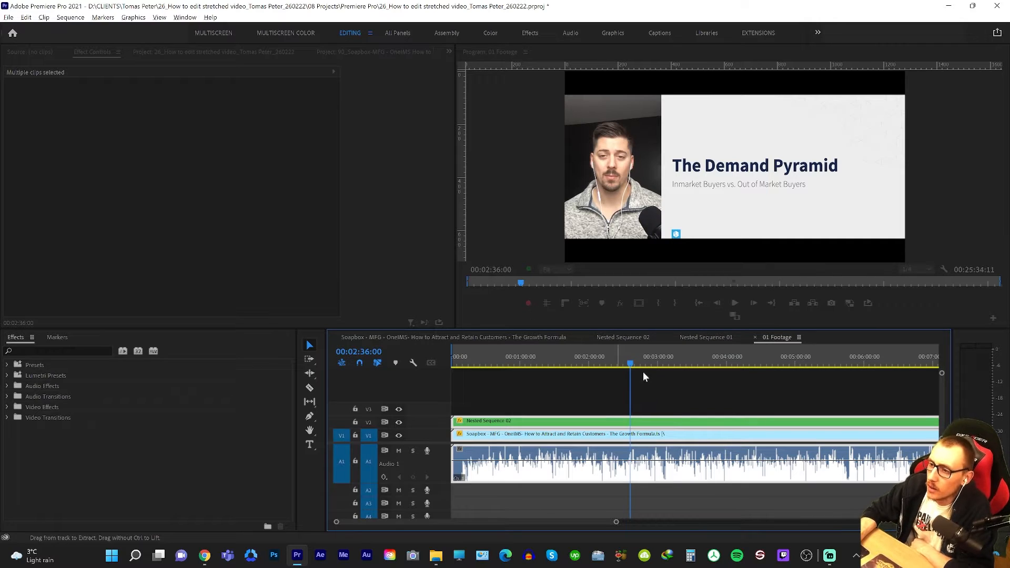
pyautogui.hotkey('ctrl', 'm')
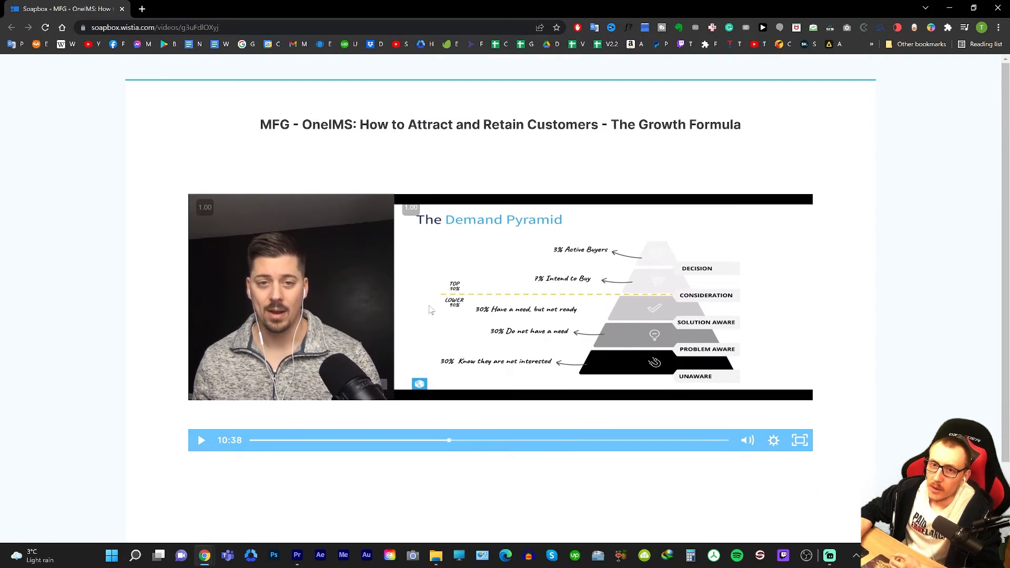
# Look over the original stretched Demand Pyramid slide on the Soapbox video page in the browser.
pyautogui.scroll(-2, 604, 428)
pyautogui.scroll(1, 675, 466)
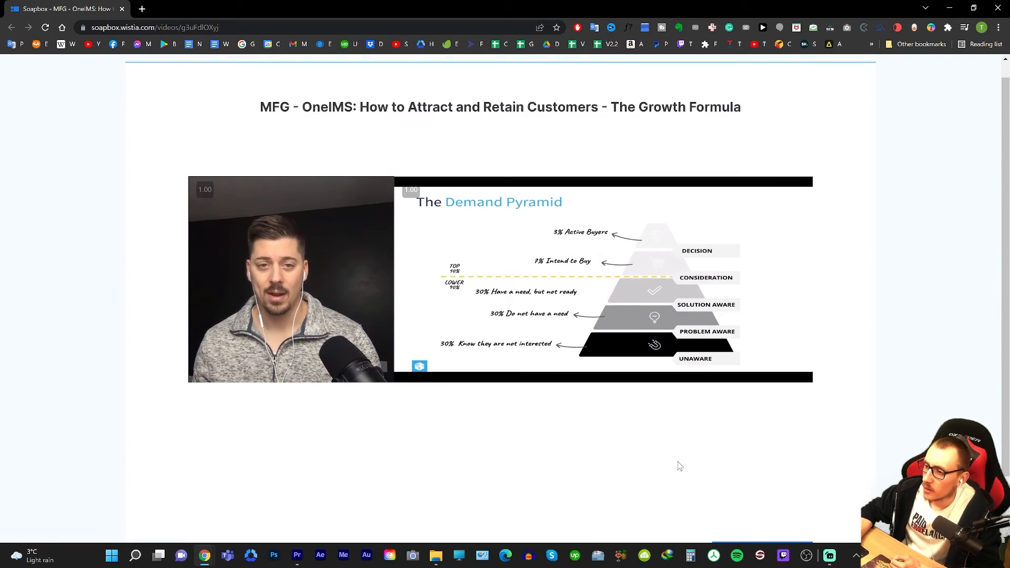
pyautogui.scroll(-2, 608, 432)
pyautogui.scroll(2, 609, 432)
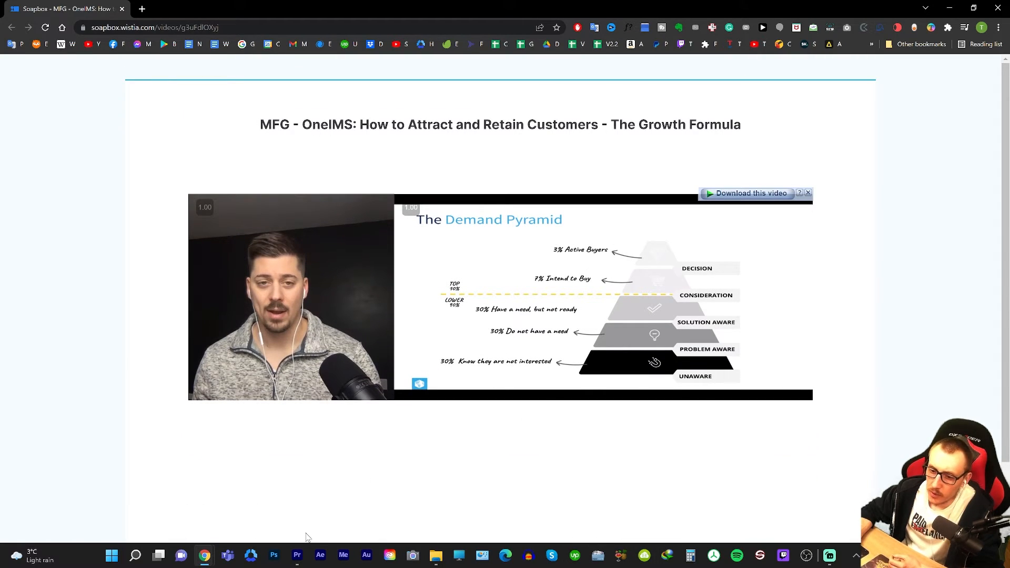
# Return to Premiere Pro and compare the corrected slides at several points across 01 Footage.
pyautogui.click(297, 556)
pyautogui.click(537, 361)
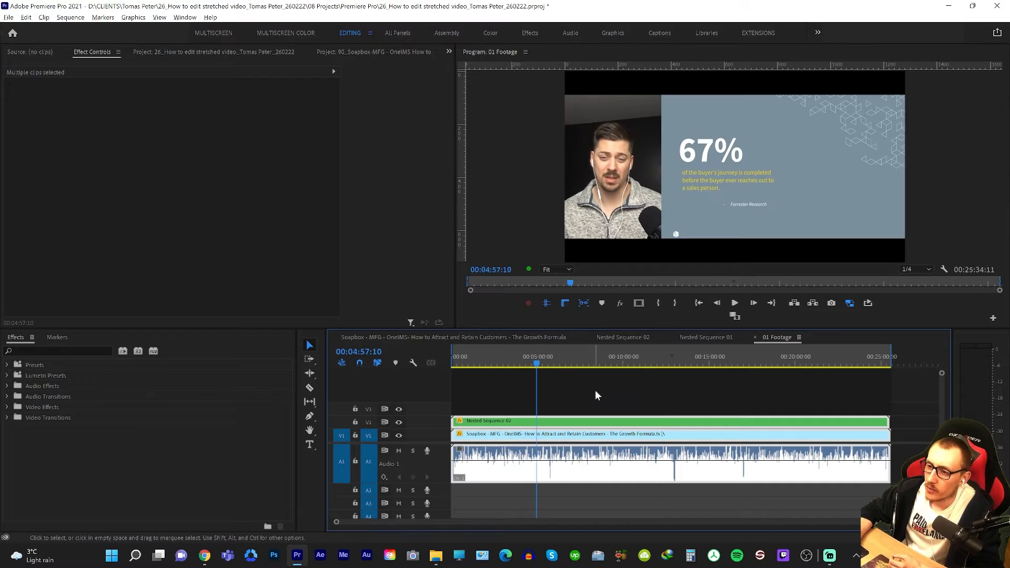
pyautogui.click(677, 361)
pyautogui.click(743, 362)
pyautogui.click(528, 361)
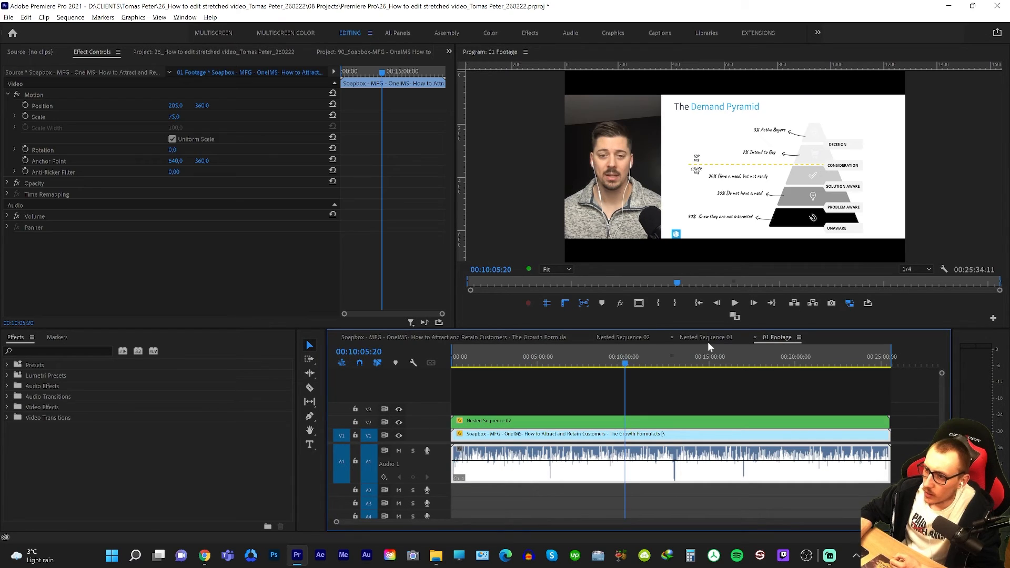
# Open Nested Sequence 02 and the Nested Sequence 01 inside it, checking the slides' Motion settings at each level.
pyautogui.click(708, 339)
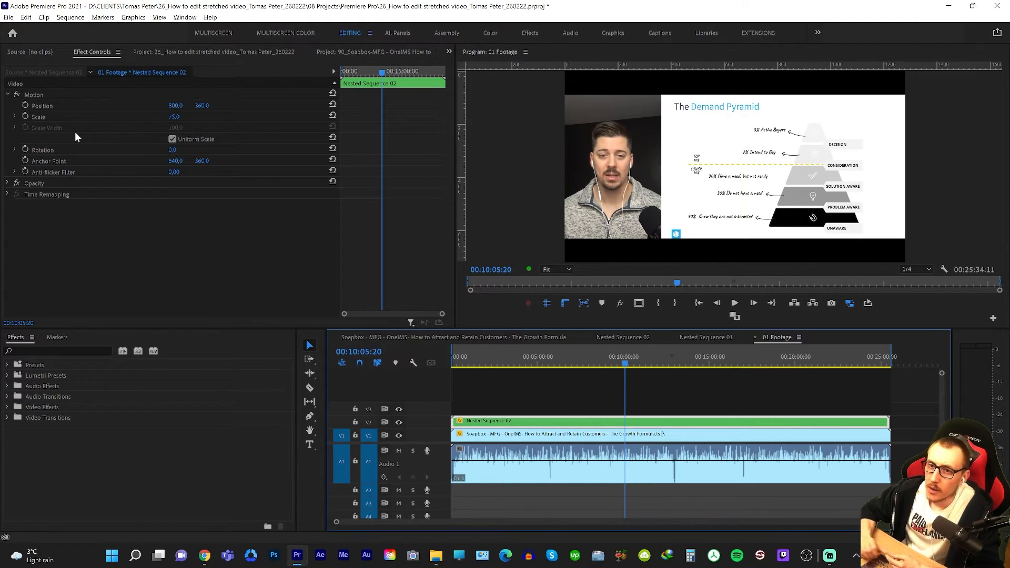
pyautogui.doubleClick(500, 421)
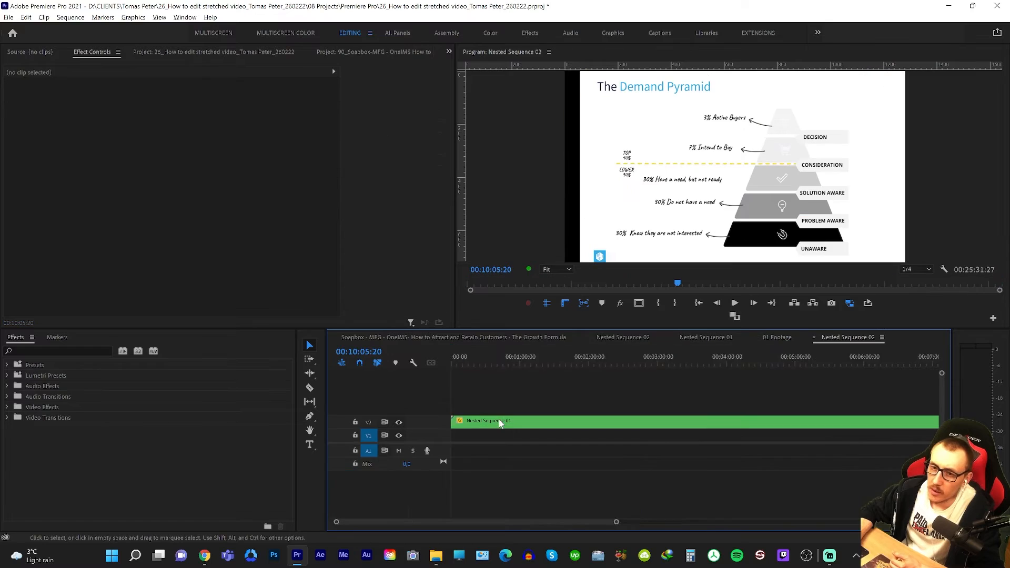
pyautogui.click(500, 422)
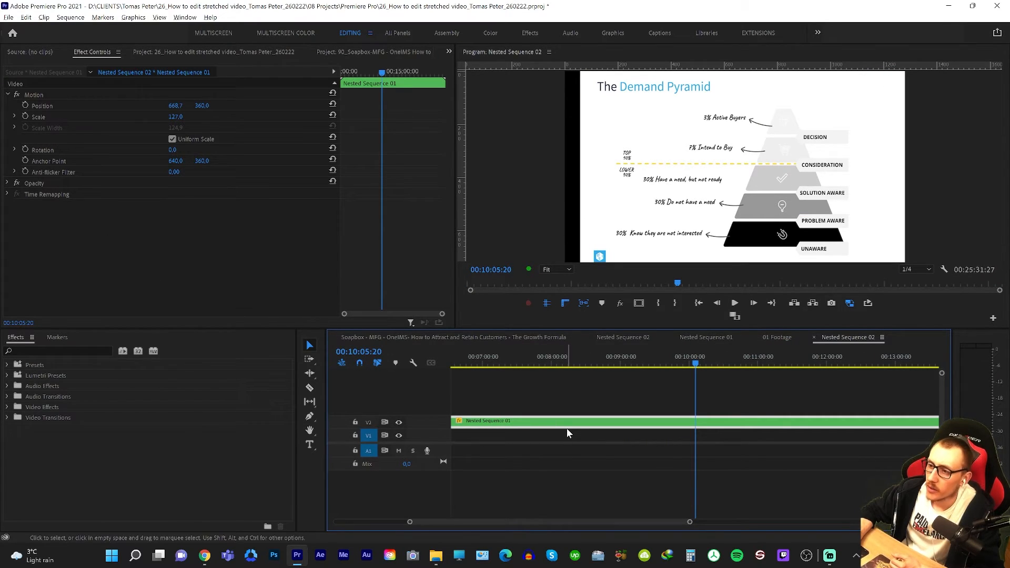
pyautogui.doubleClick(547, 424)
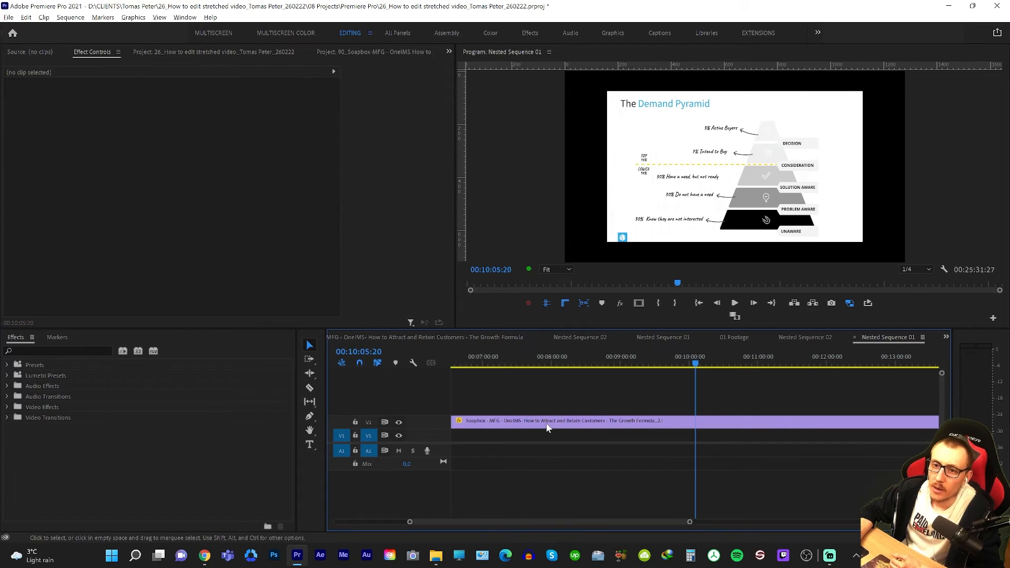
pyautogui.click(503, 421)
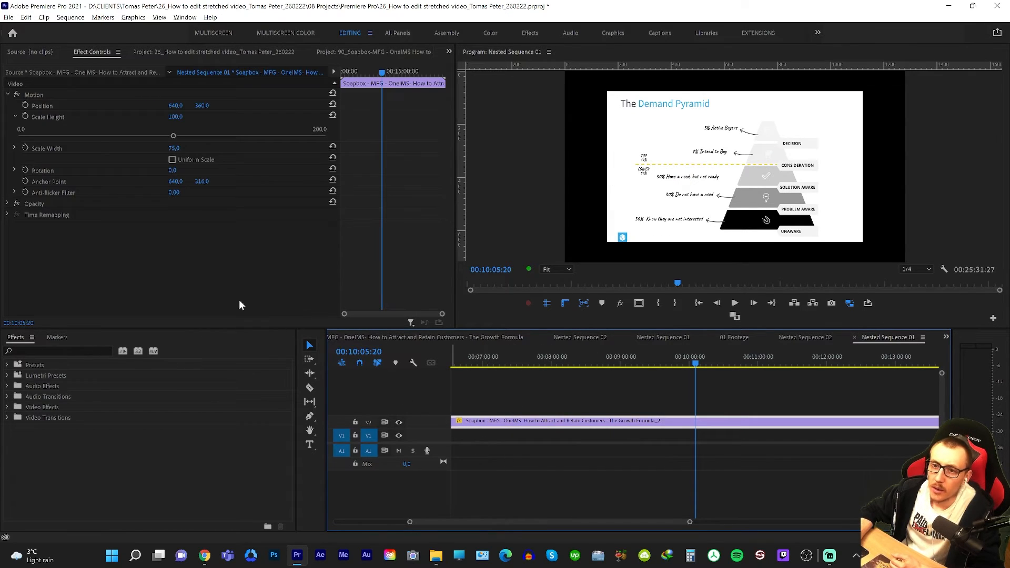
pyautogui.click(51, 96)
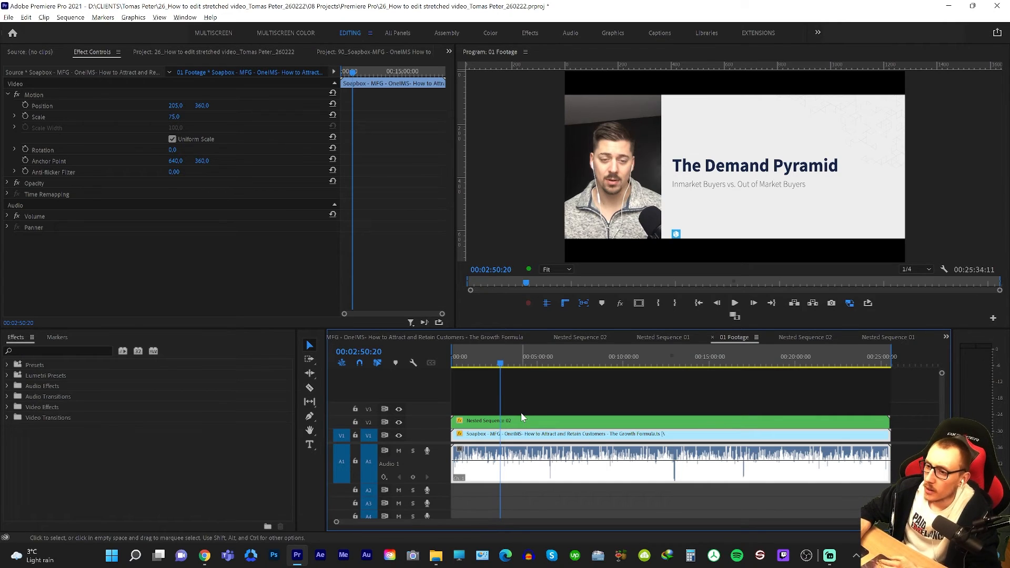
# Check the frame size in the sequence settings of 01 Footage and close them without changes.
pyautogui.click(590, 395)
pyautogui.hotkey('alt', 's')
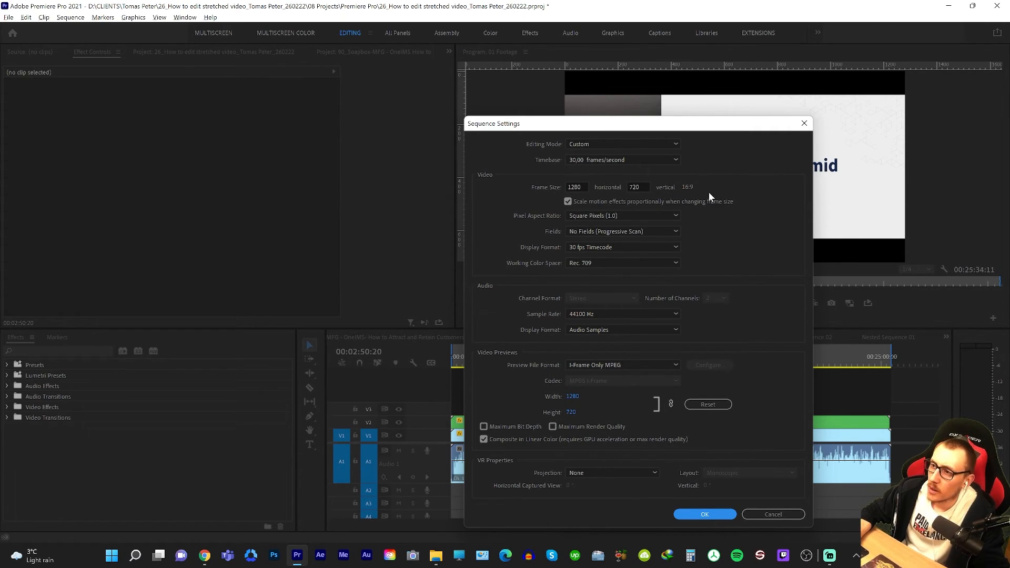
pyautogui.click(803, 123)
# Review the side-by-side layout across 01 Footage from 00:04:55 to 00:21:32 and clear the clip selection.
pyautogui.click(706, 363)
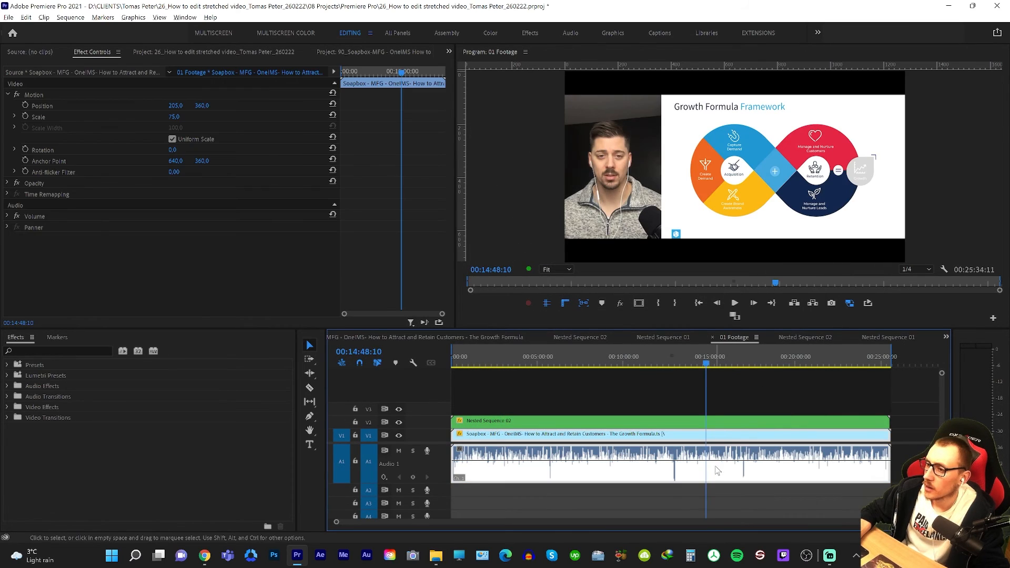
pyautogui.click(814, 361)
pyautogui.click(821, 360)
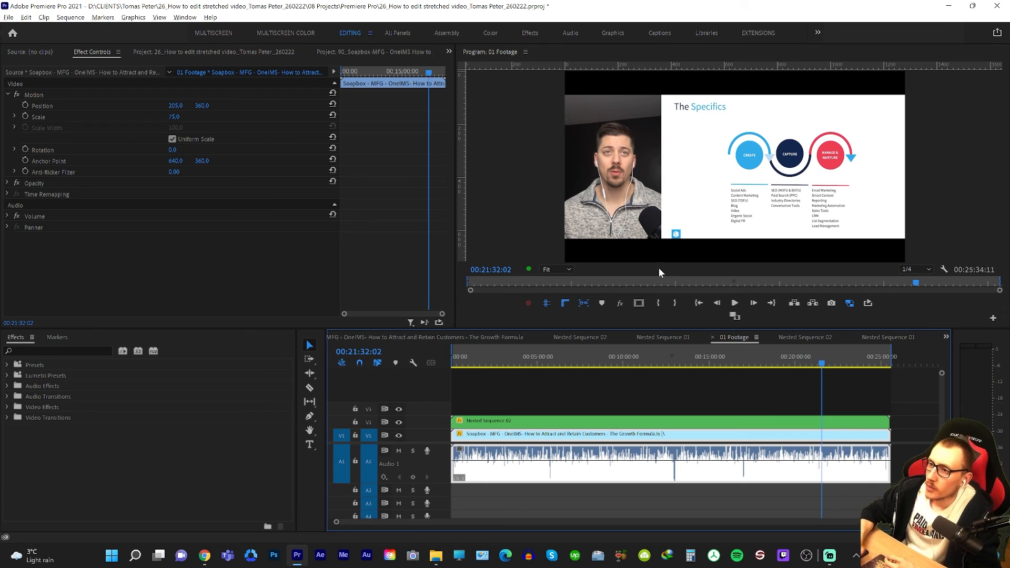
pyautogui.rightClick(511, 423)
pyautogui.rightClick(657, 413)
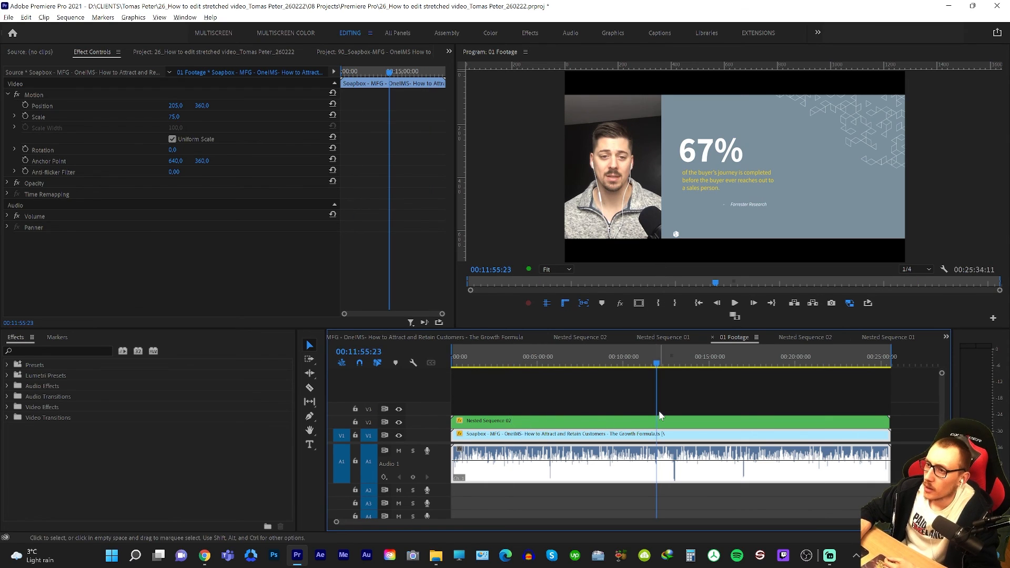
pyautogui.rightClick(766, 450)
pyautogui.rightClick(833, 456)
pyautogui.rightClick(634, 452)
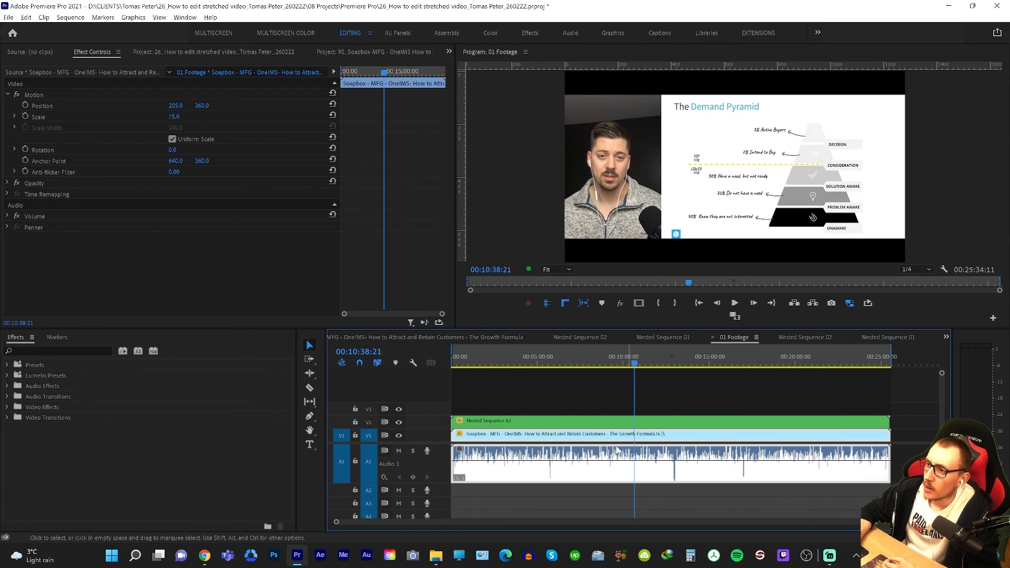
pyautogui.rightClick(536, 439)
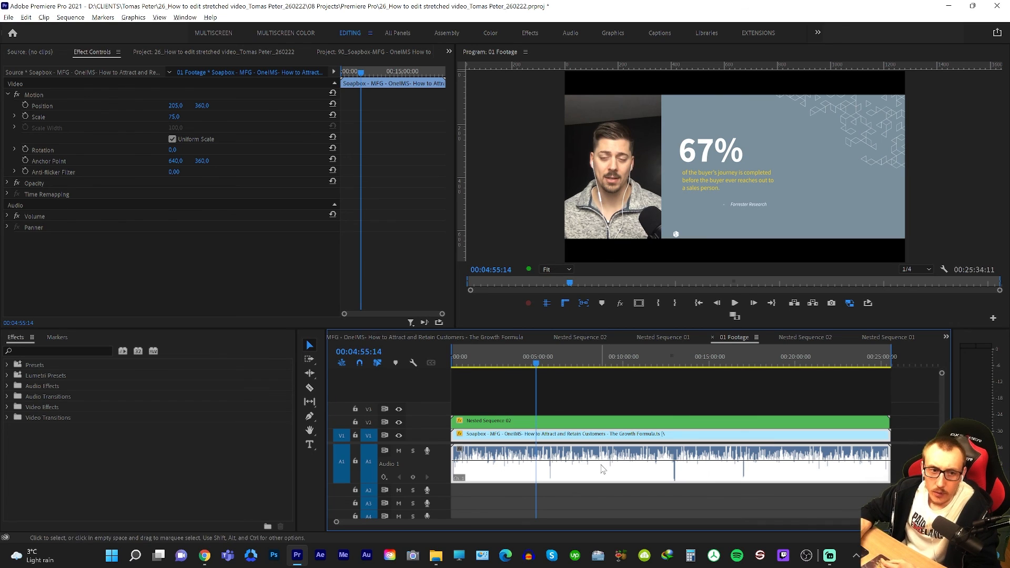
pyautogui.click(559, 401)
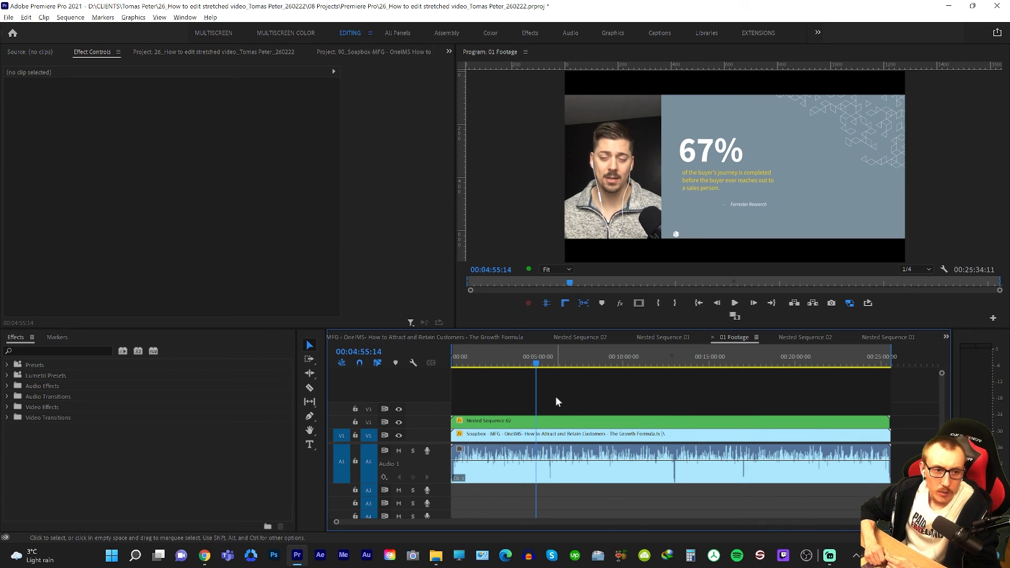